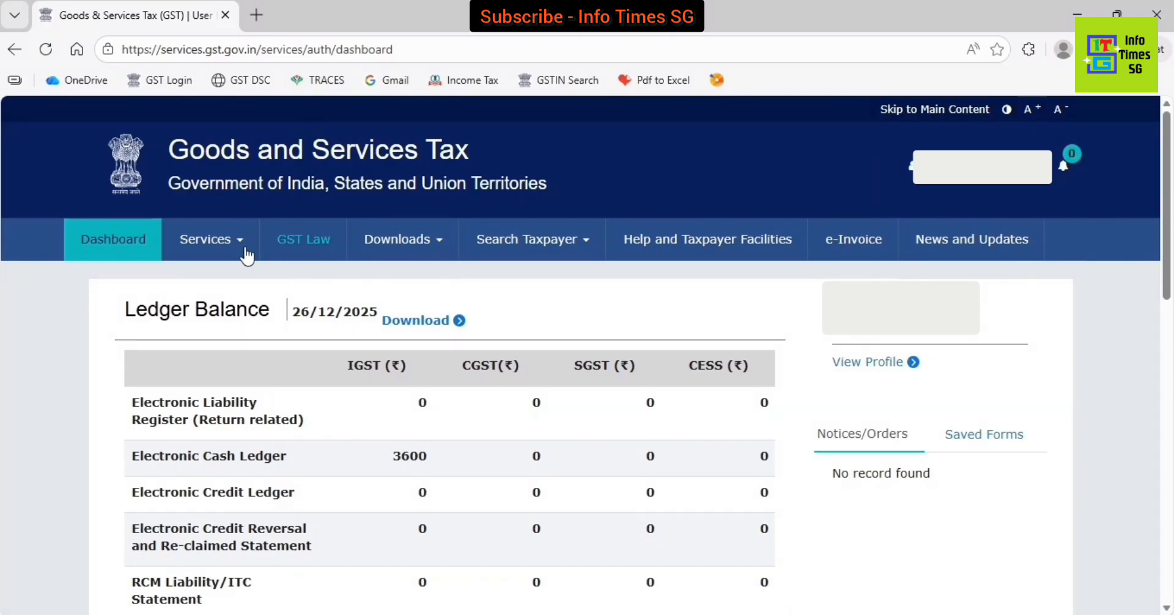
- Open the Annual Return service and search the annual returns for financial year 2024-25
mouse_move(230, 248)
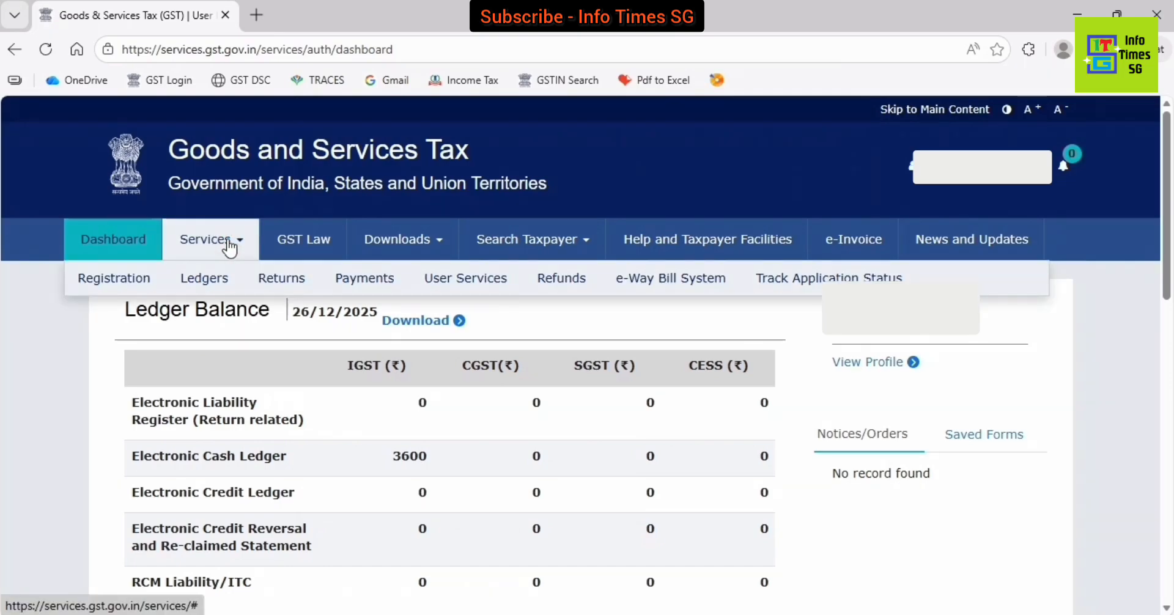
mouse_move(281, 293)
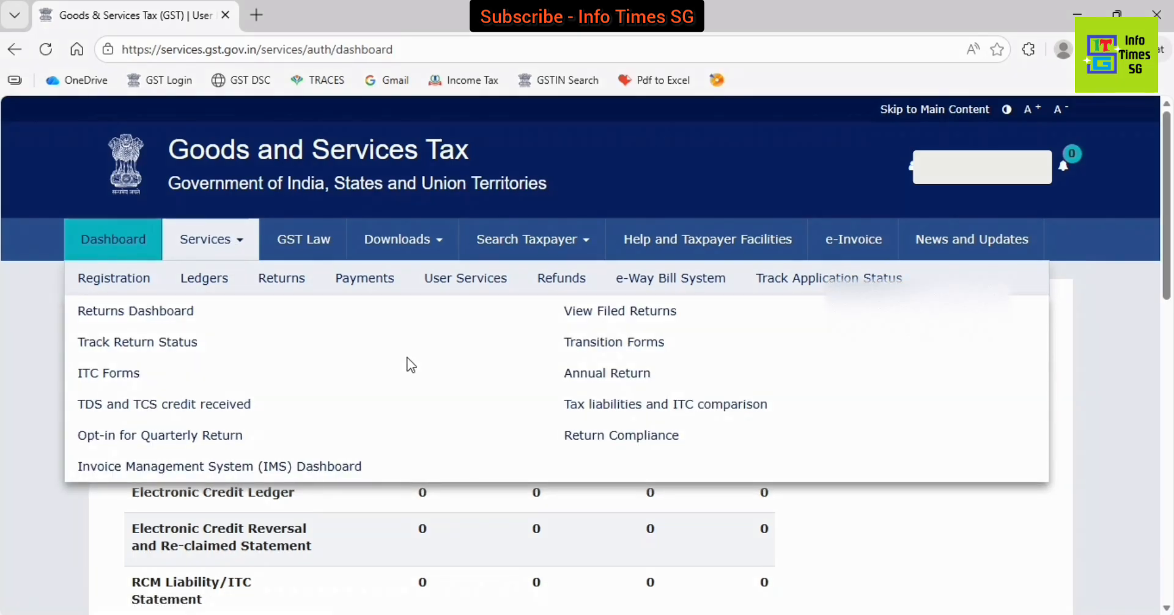
click(584, 376)
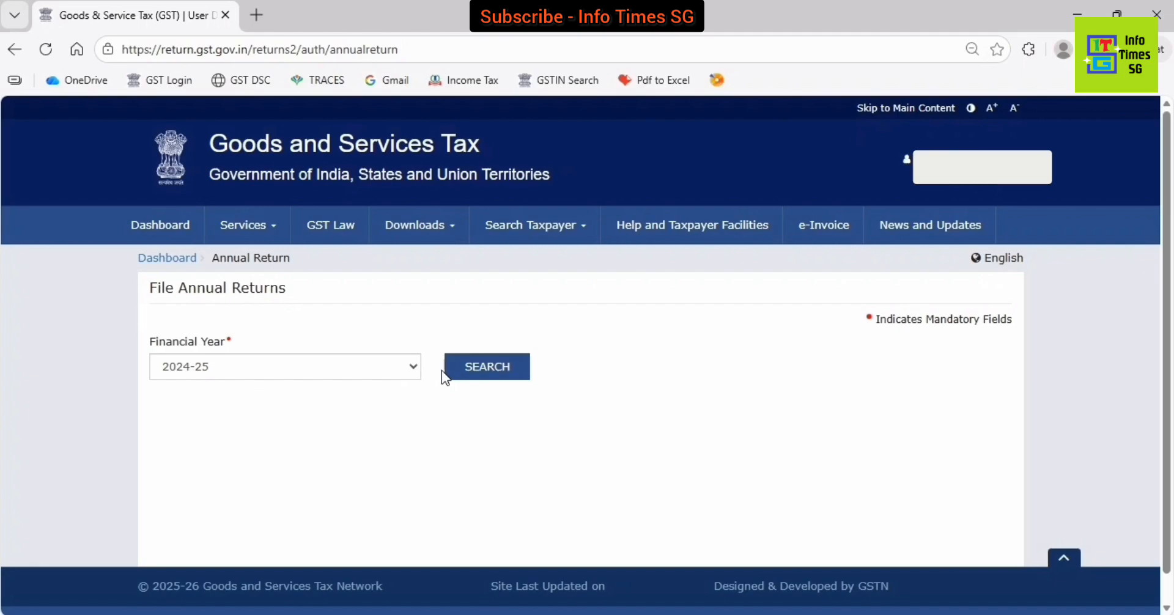
click(479, 373)
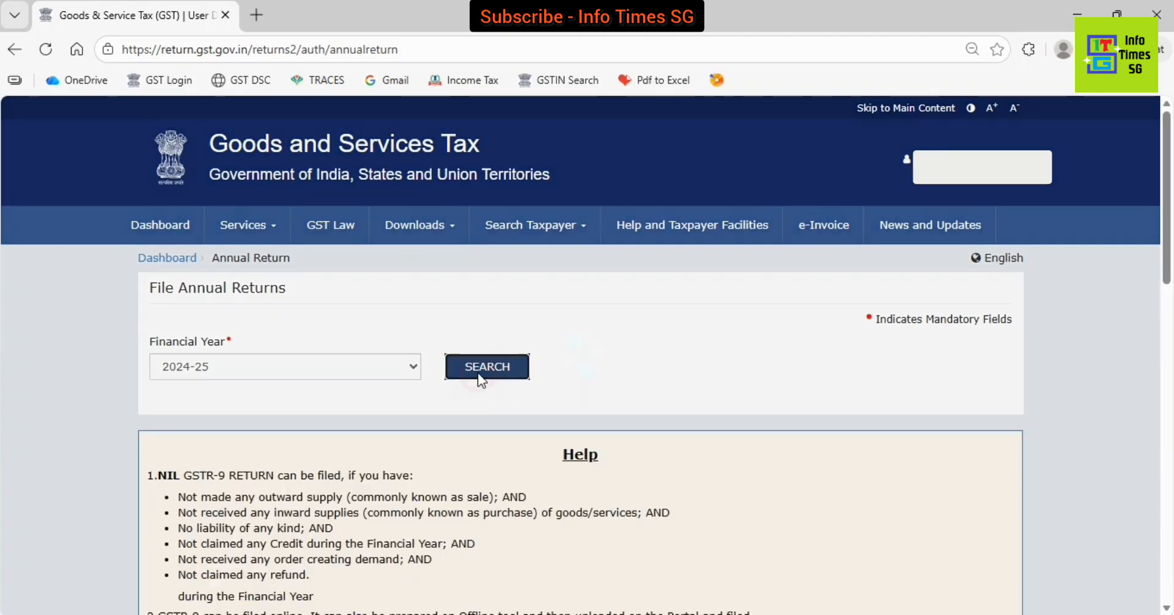
- Start preparing the GSTR-9 annual return online, keep No for the nil return question, and continue to the return's dashboard
scroll(479, 373, down, 8)
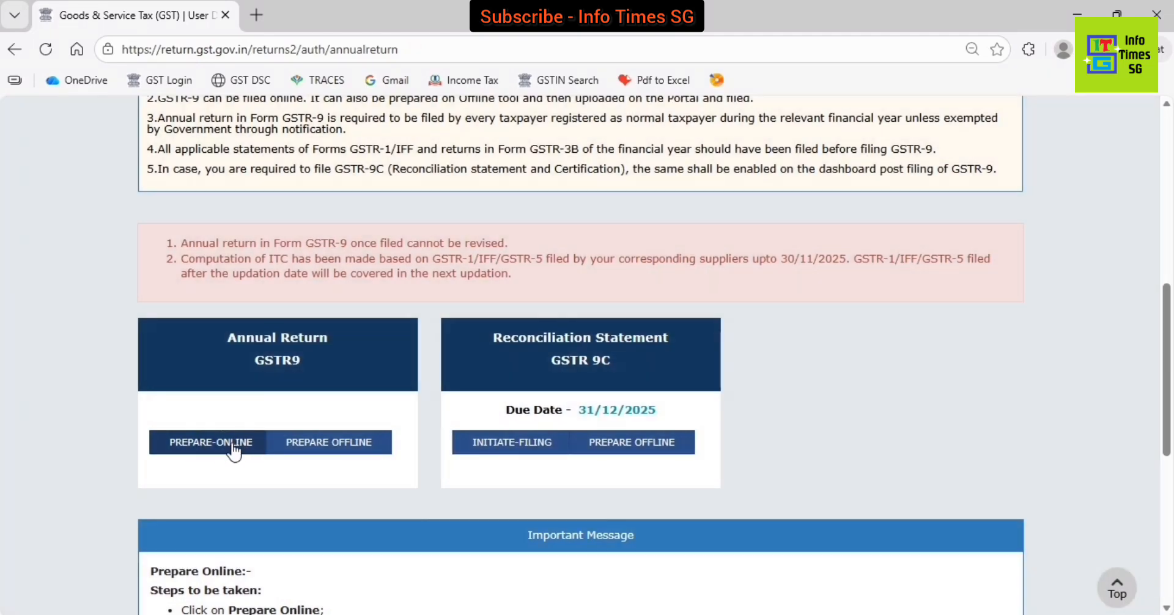
click(237, 445)
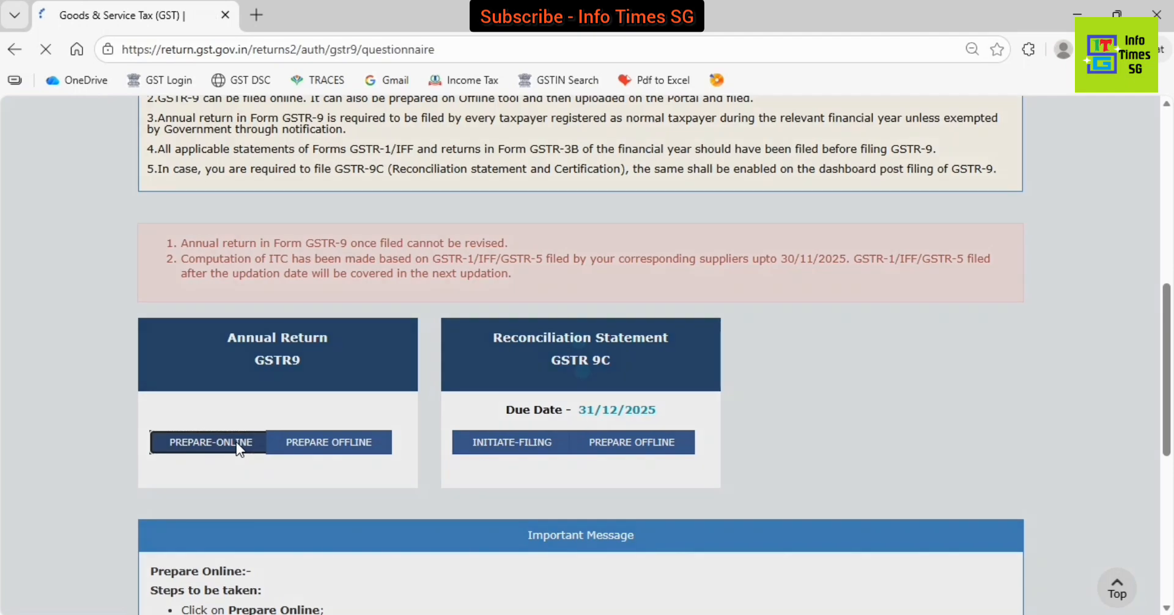
scroll(497, 351, down, 3)
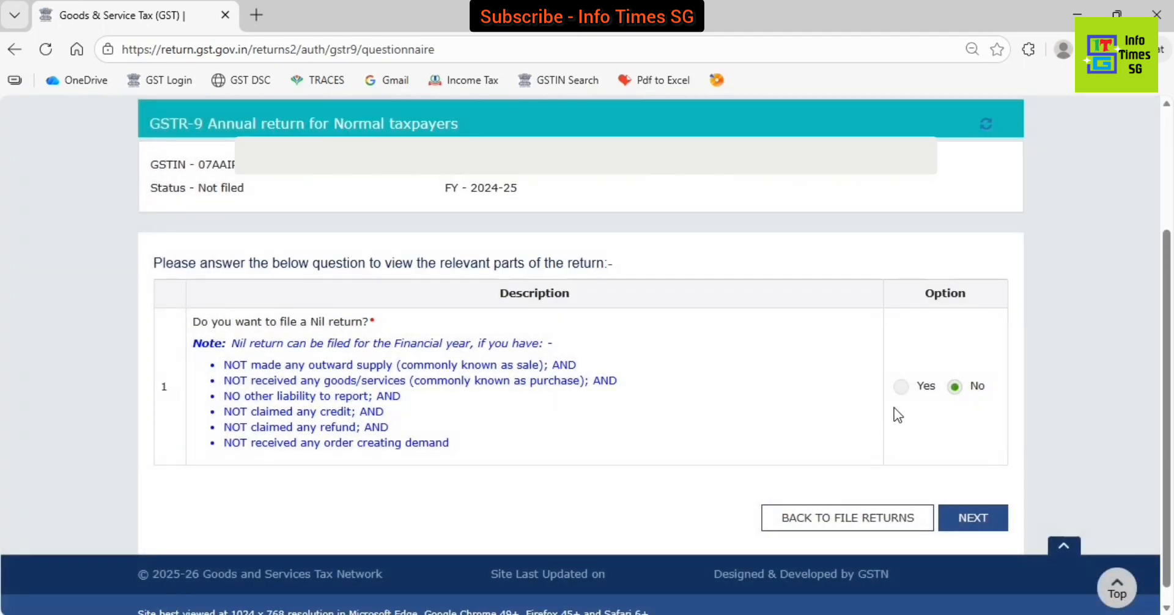
click(975, 522)
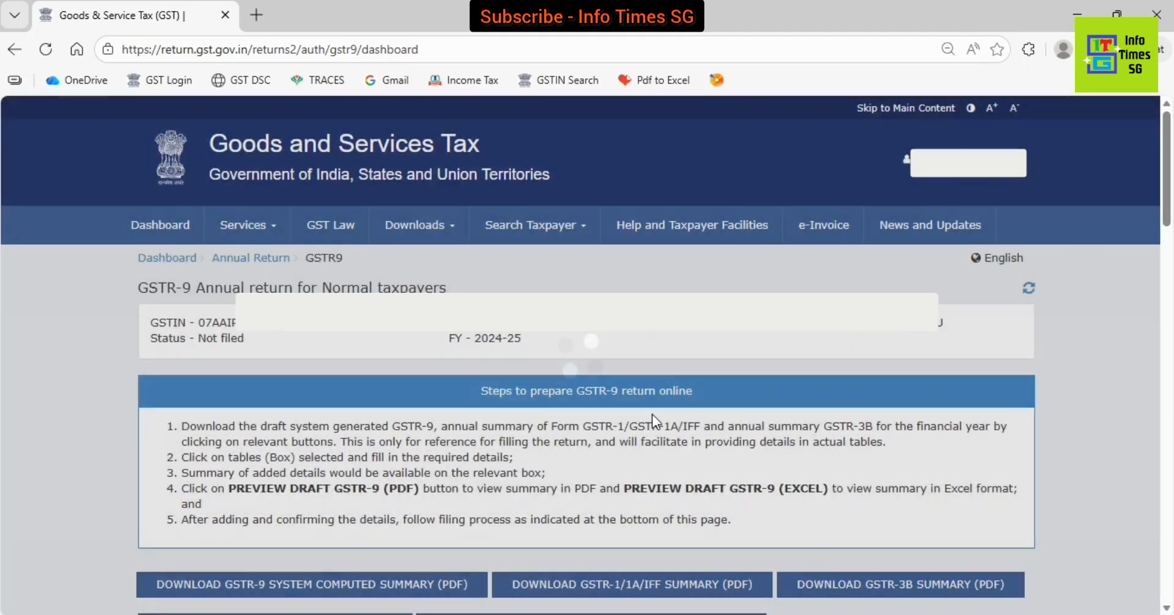
- Download the GSTR-9 system computed summary PDF and review its tables, including advances, inward and outward supplies
scroll(591, 417, down, 4)
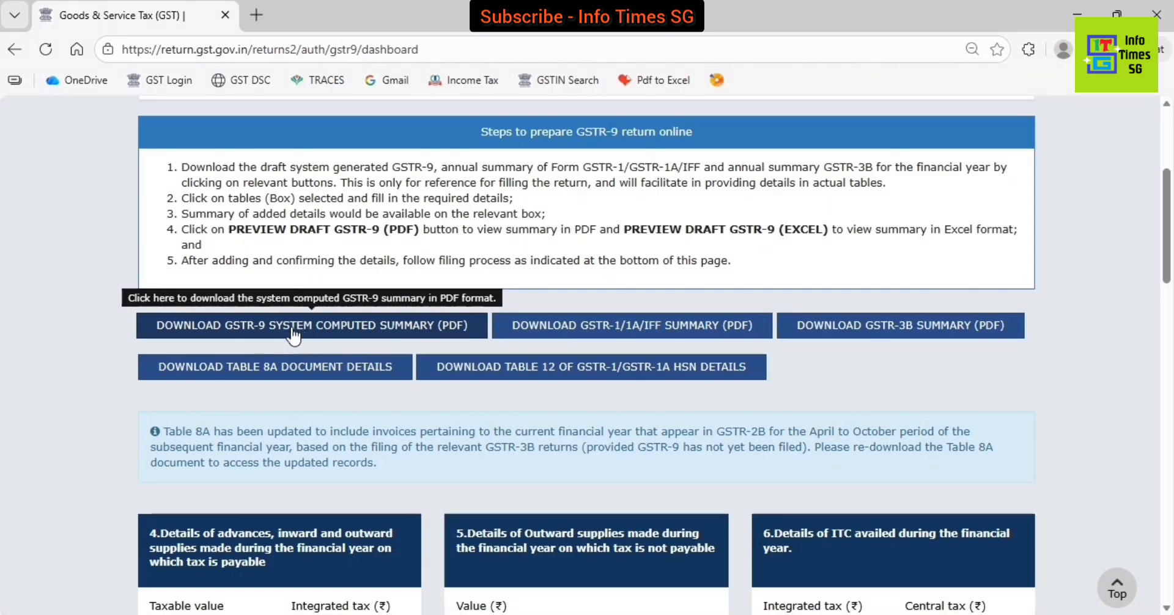
click(357, 333)
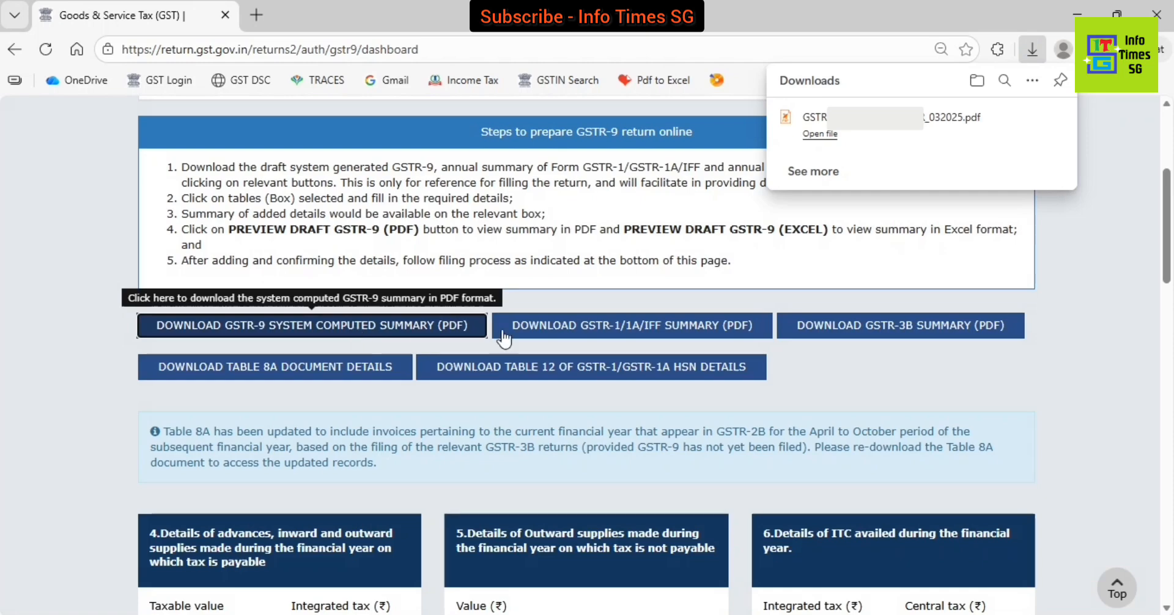
click(862, 130)
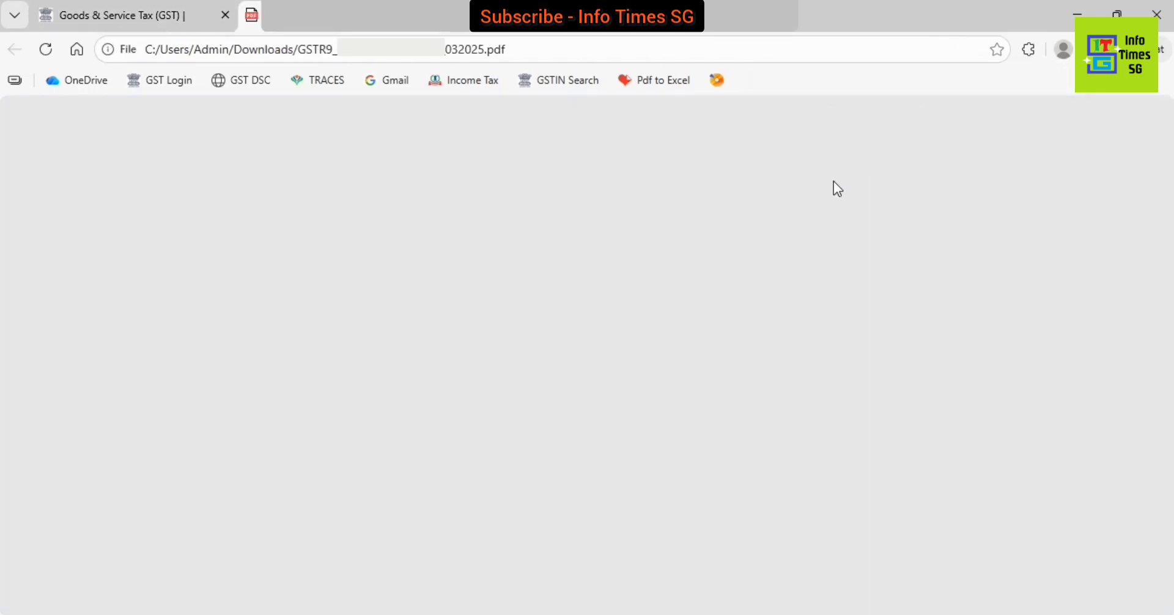
scroll(430, 367, down, 5)
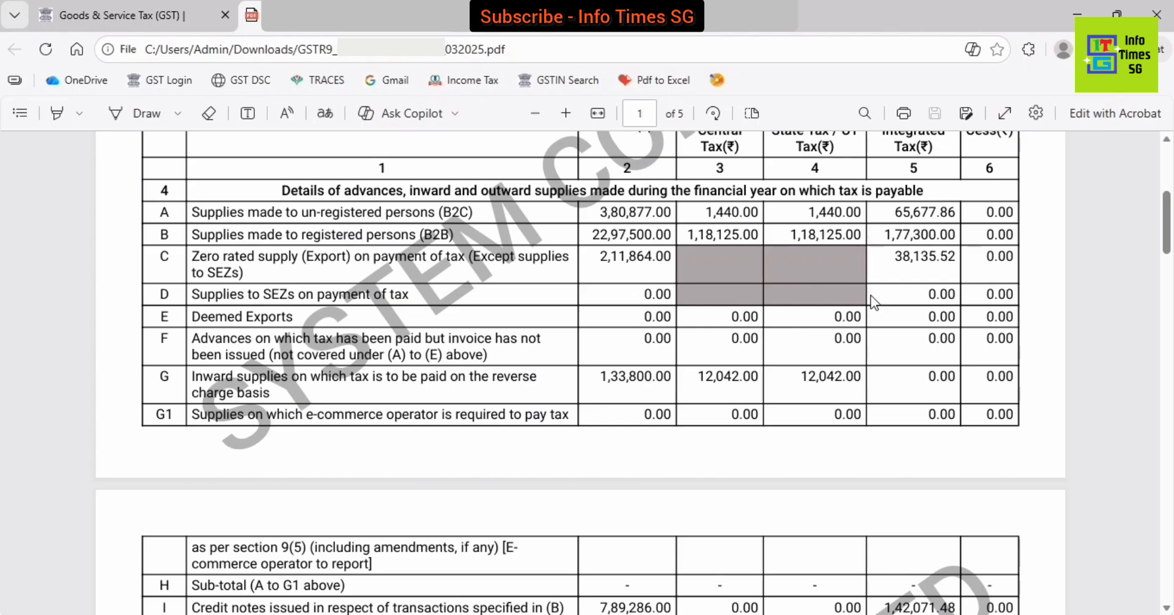
scroll(693, 370, down, 20)
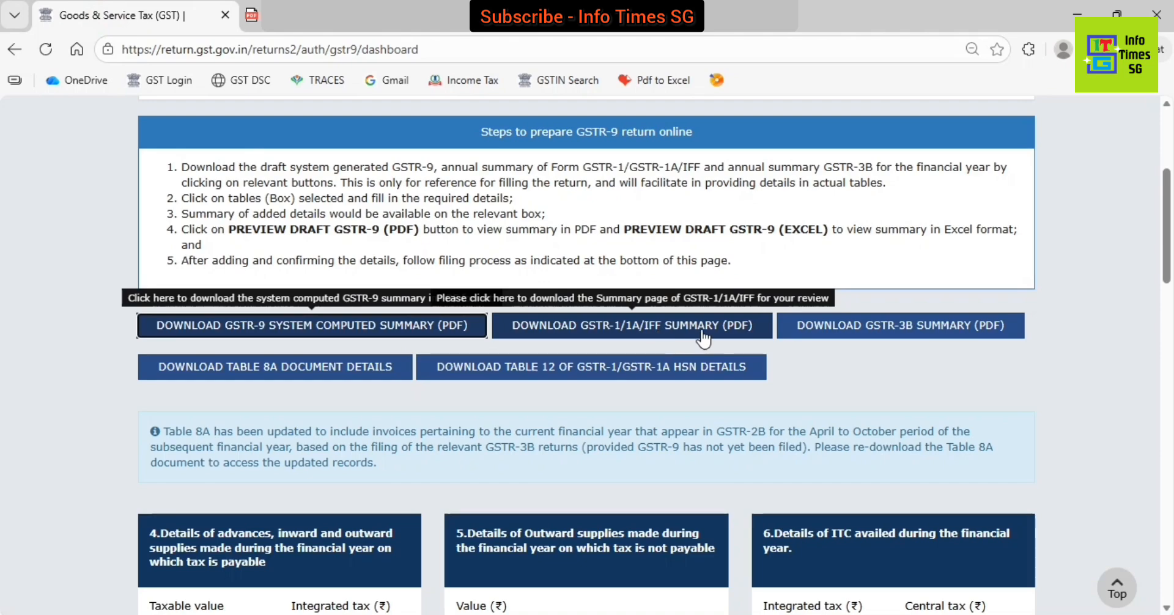
- Download the GSTR-1/1A/IFF summary PDF, look through its outward supply tables, and return to the GSTR-9 dashboard
click(650, 333)
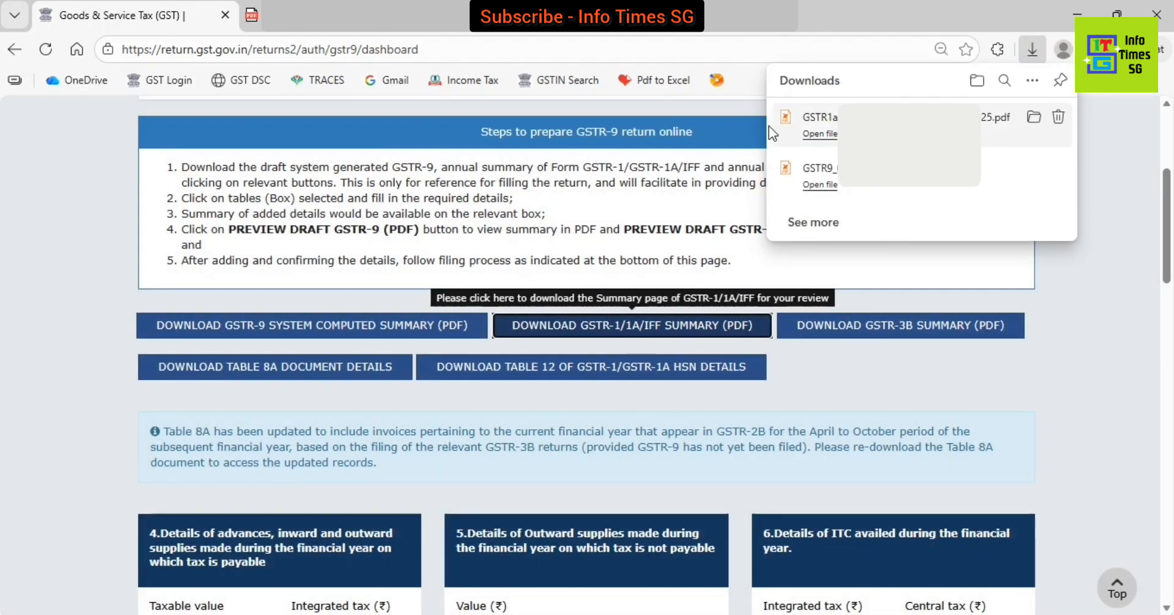
click(819, 123)
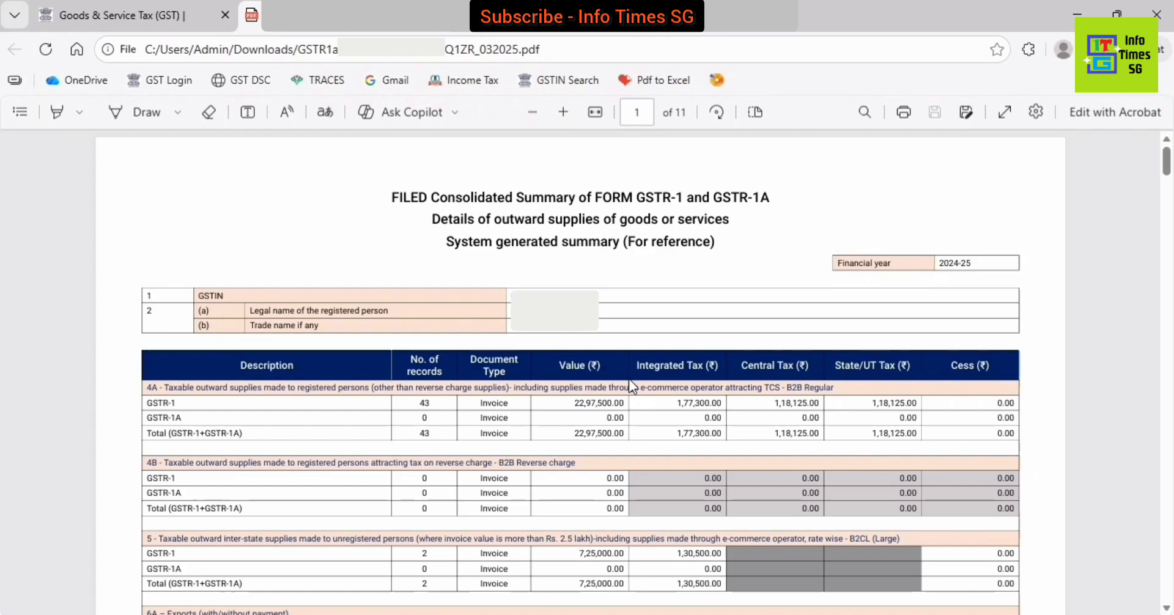
scroll(629, 380, down, 20)
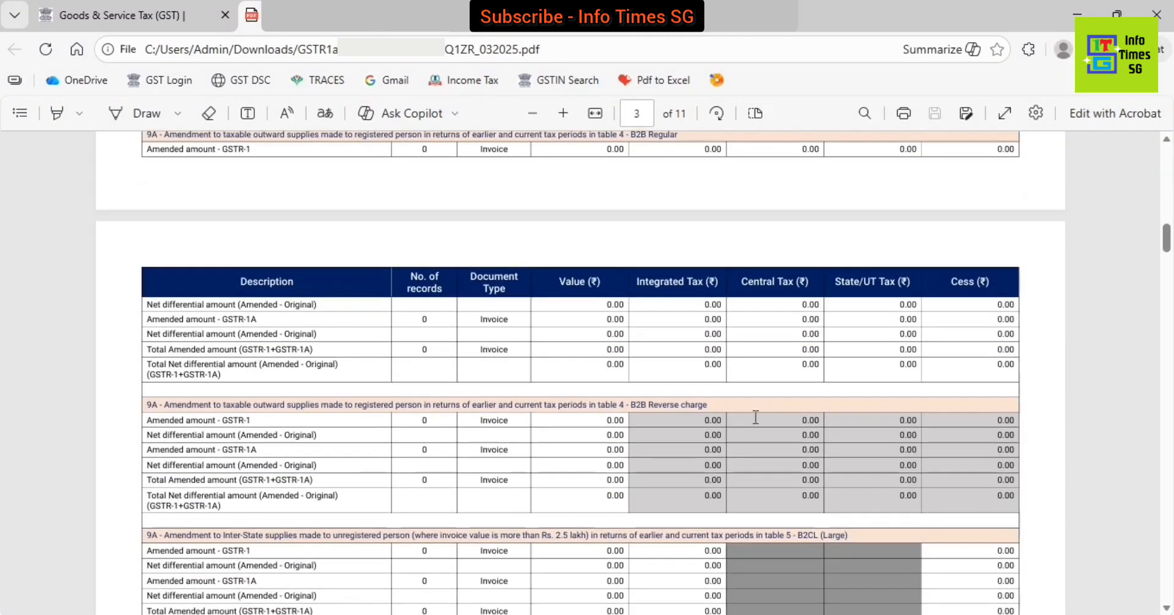
scroll(757, 417, down, 20)
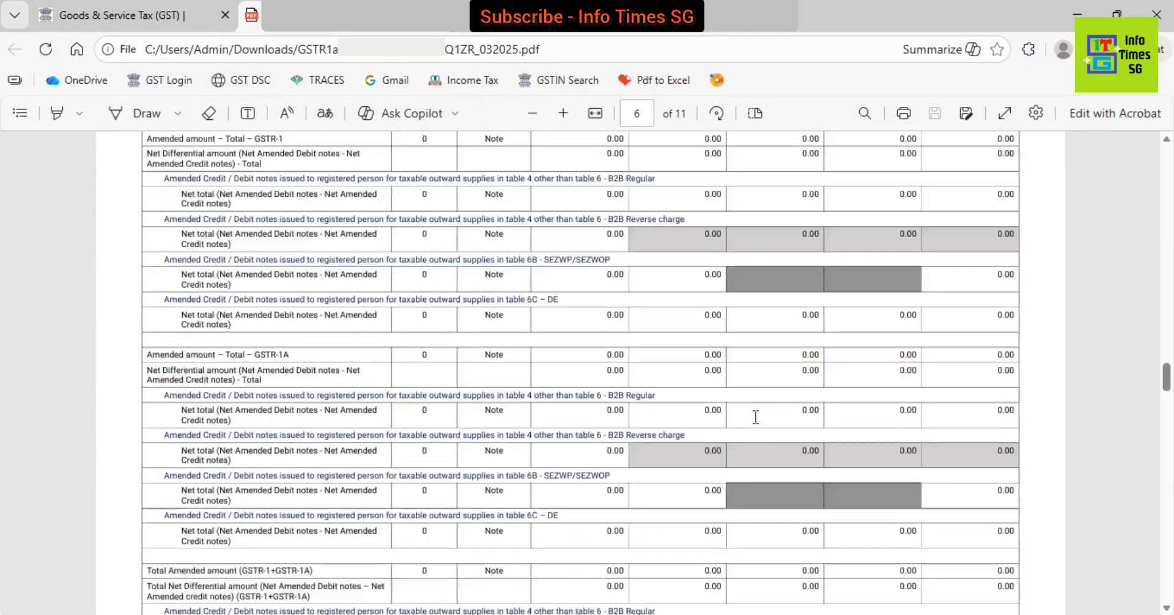
scroll(756, 417, down, 4)
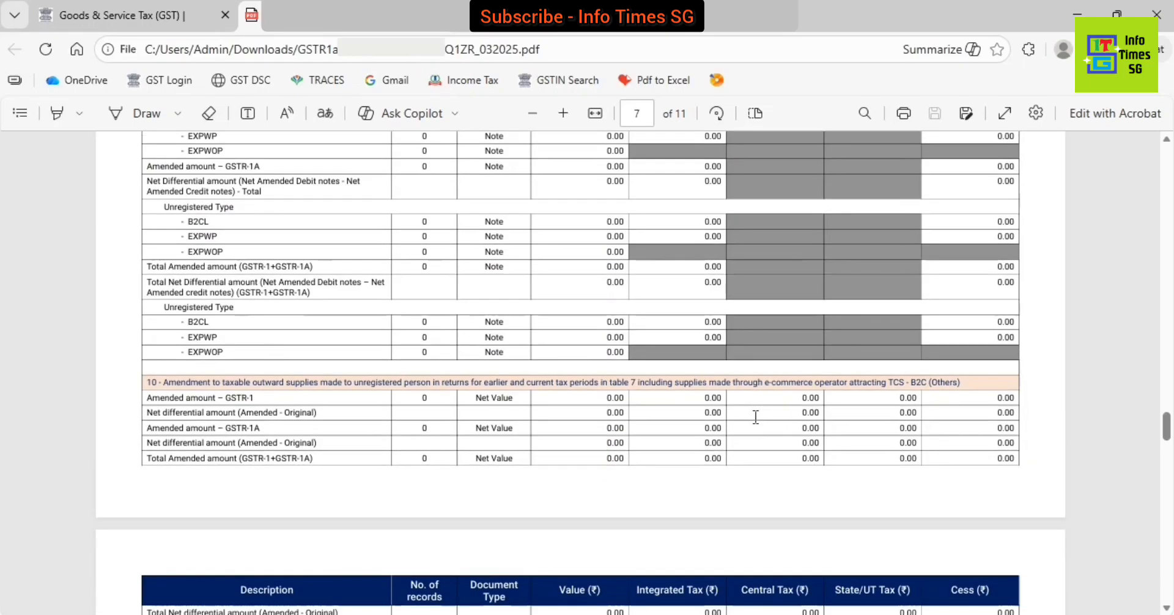
scroll(756, 417, down, 20)
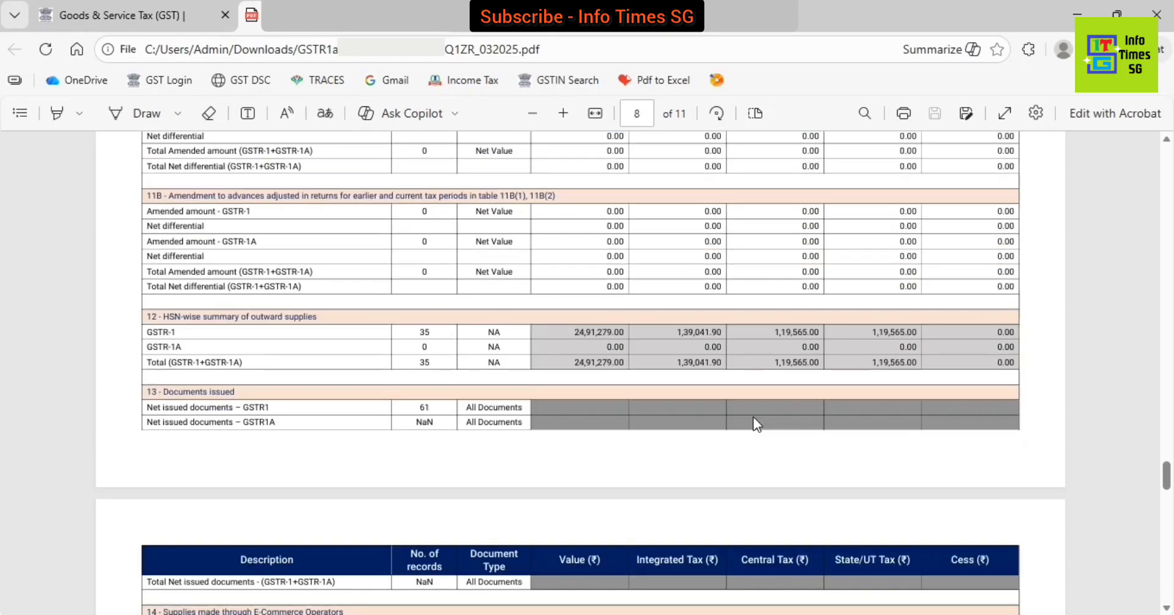
scroll(754, 417, down, 15)
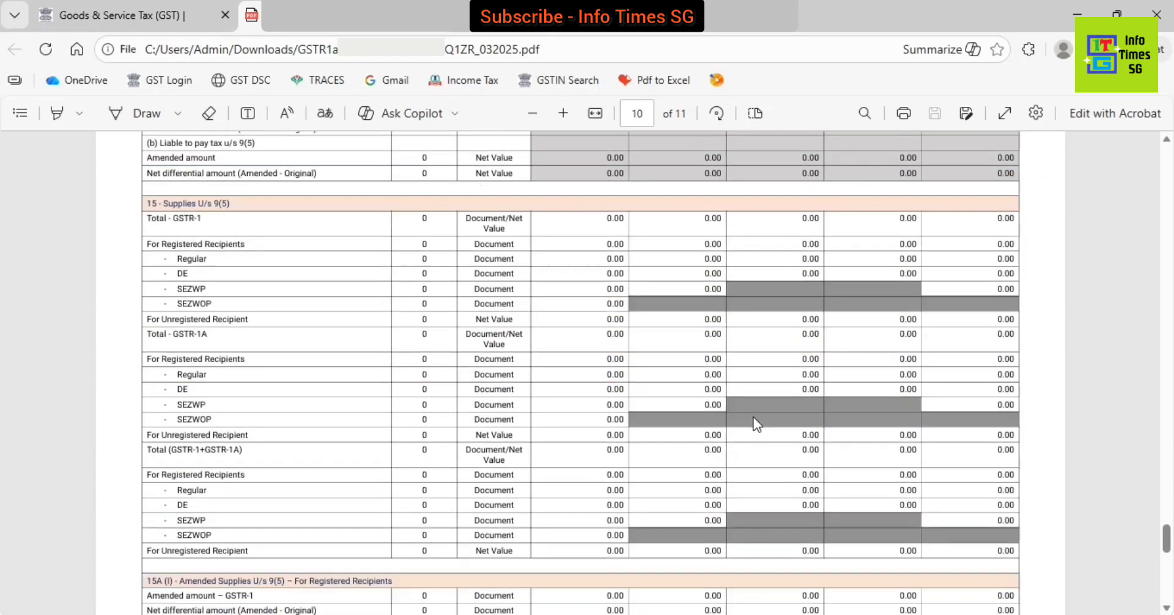
key(ctrl+Tab)
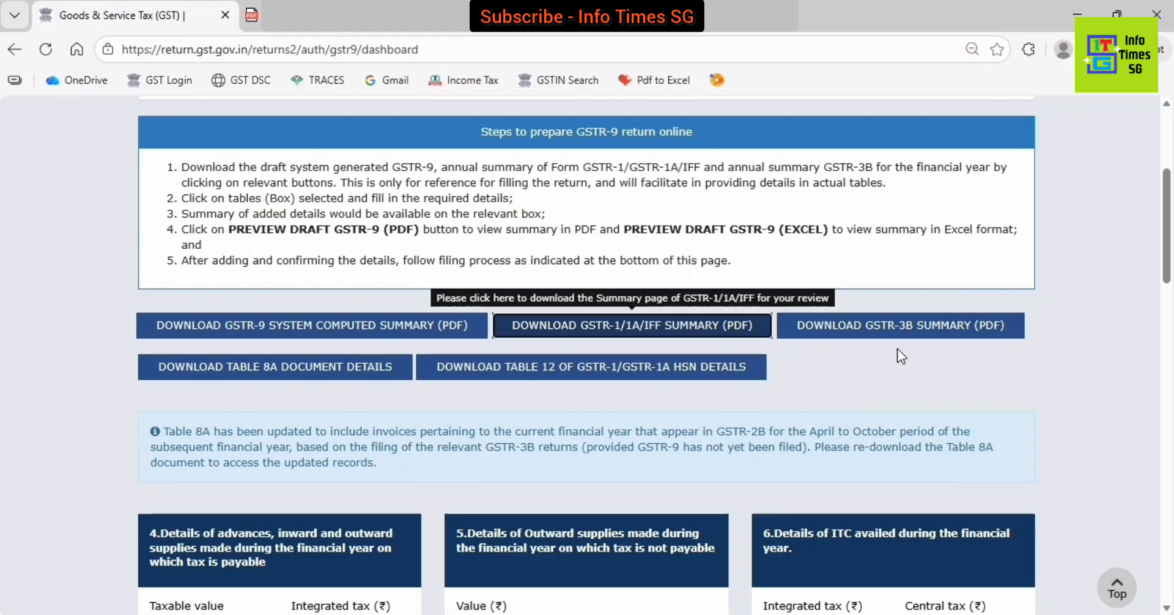
- Download the GSTR-3B summary PDF, review it through its last page, and return to the GSTR-9 dashboard
click(938, 333)
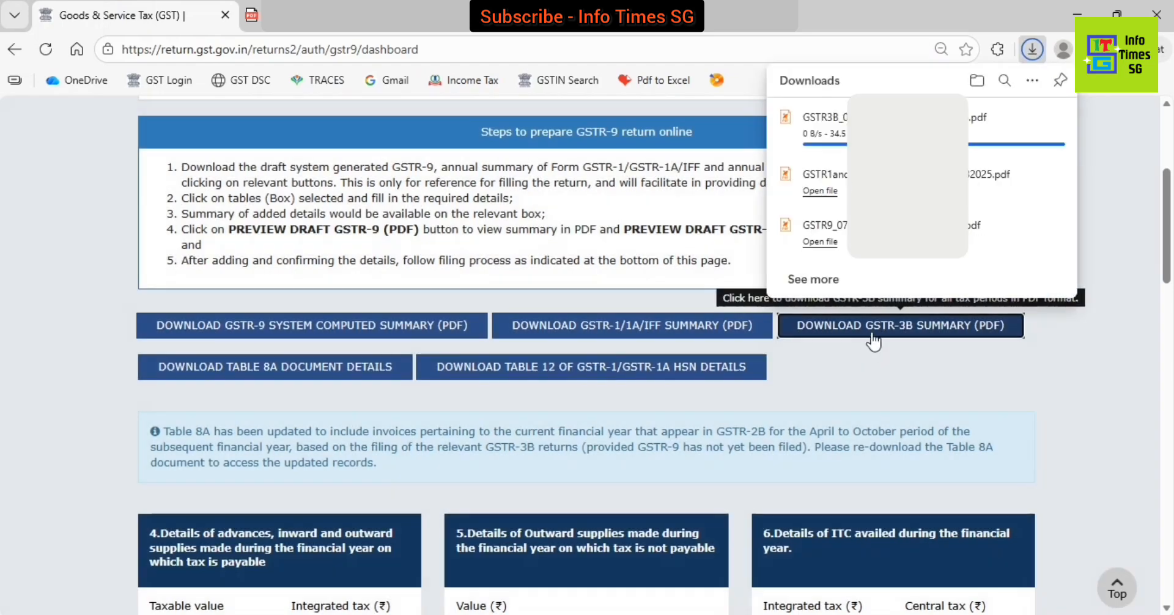
click(821, 133)
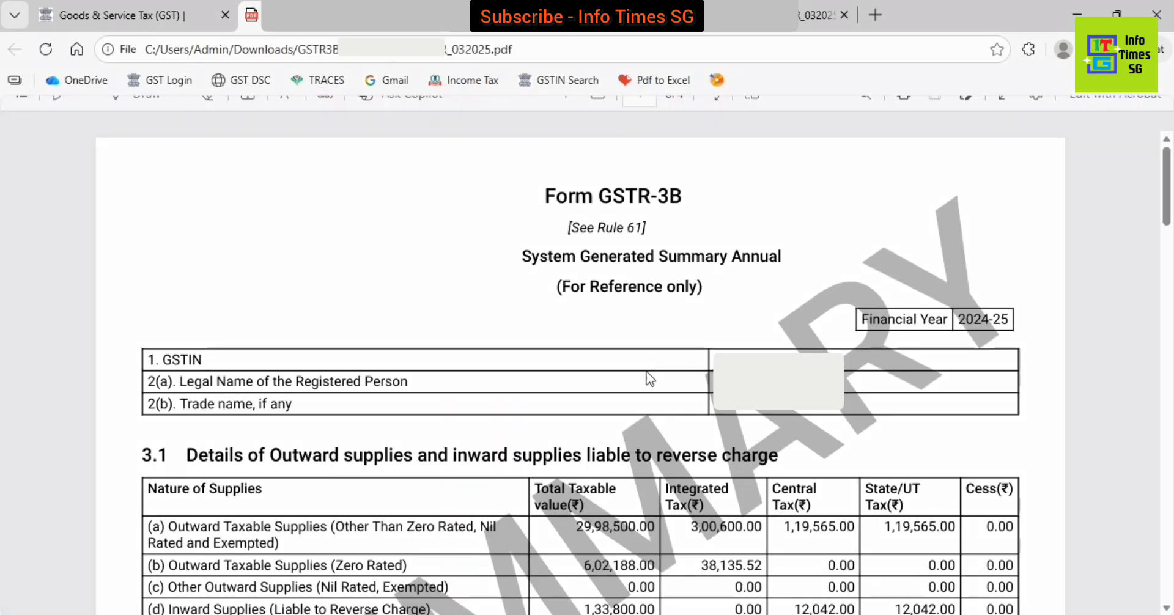
scroll(702, 436, down, 20)
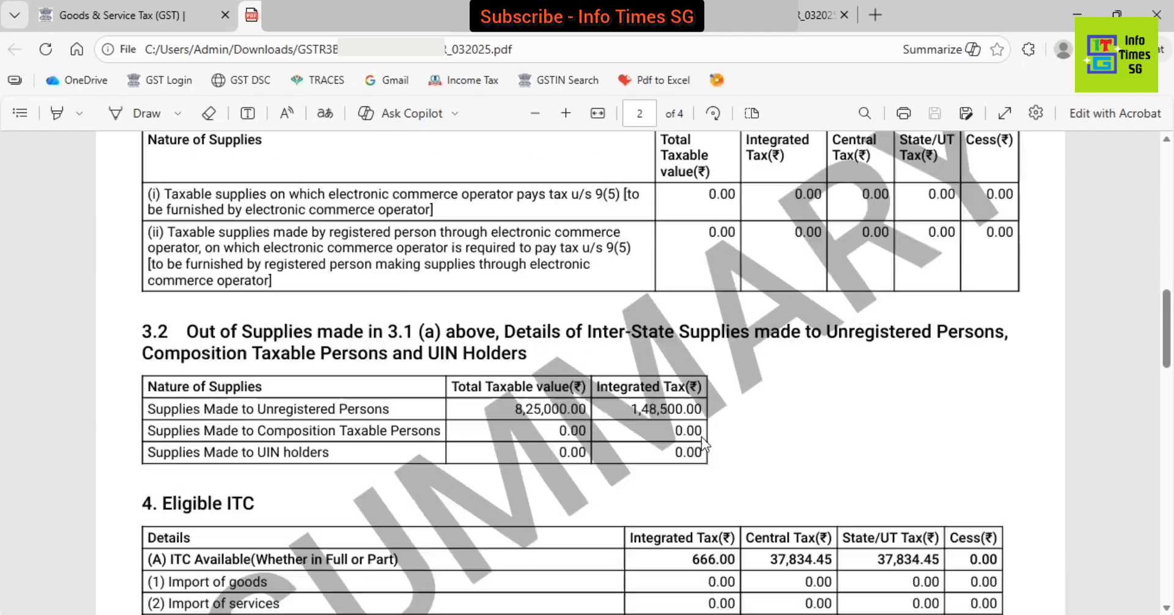
scroll(702, 447, down, 3)
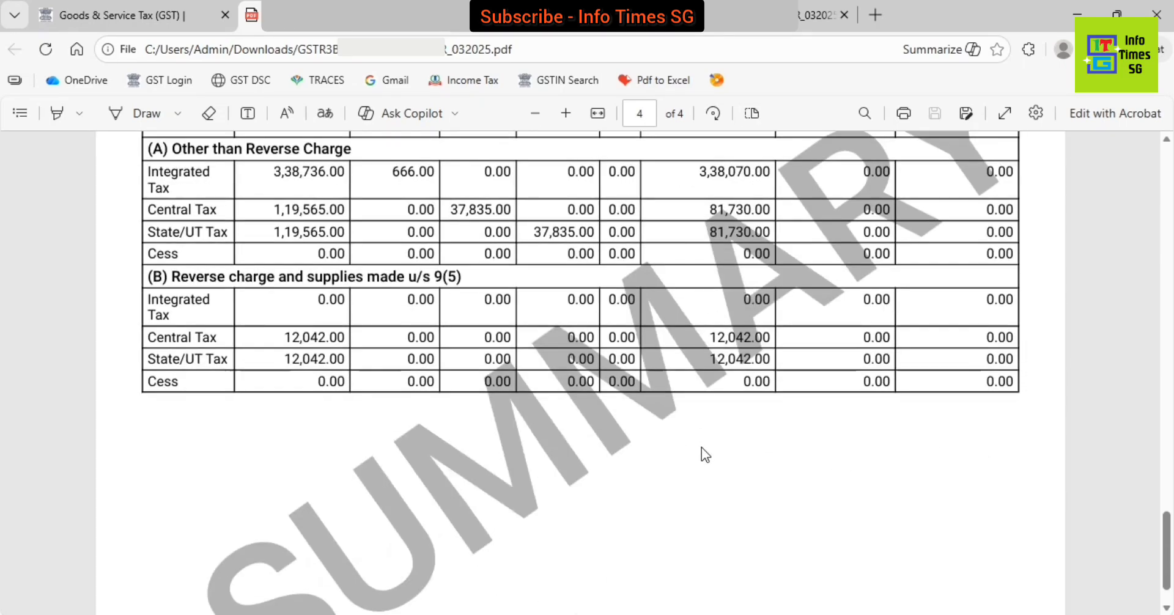
click(130, 14)
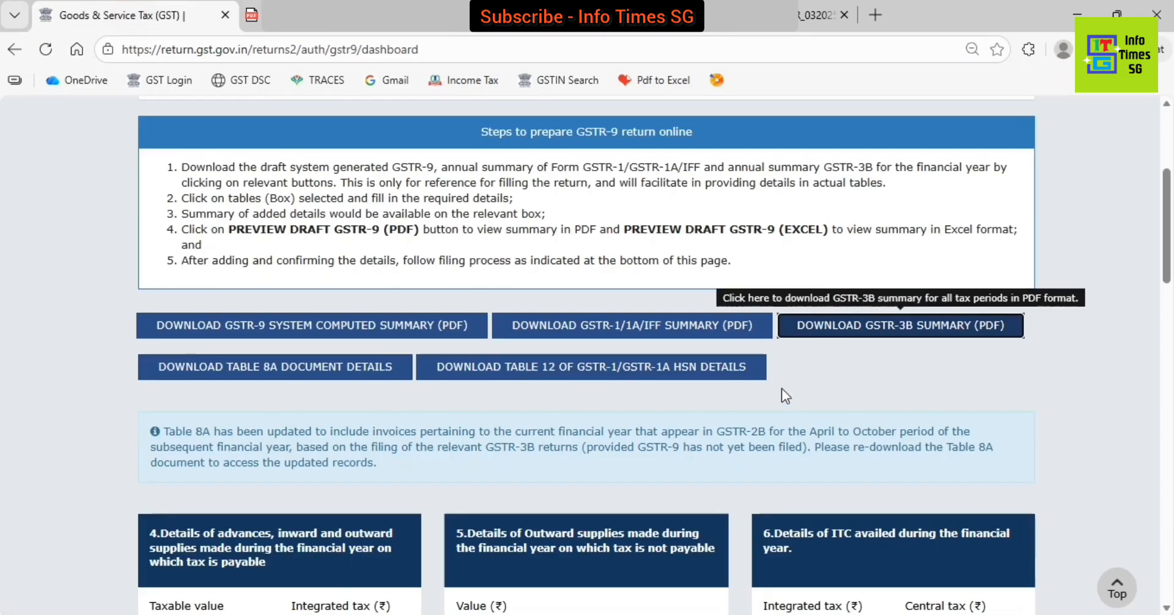
- Request the Table 8A document details file, refresh the GSTR-9 page, and download the generated file
click(295, 370)
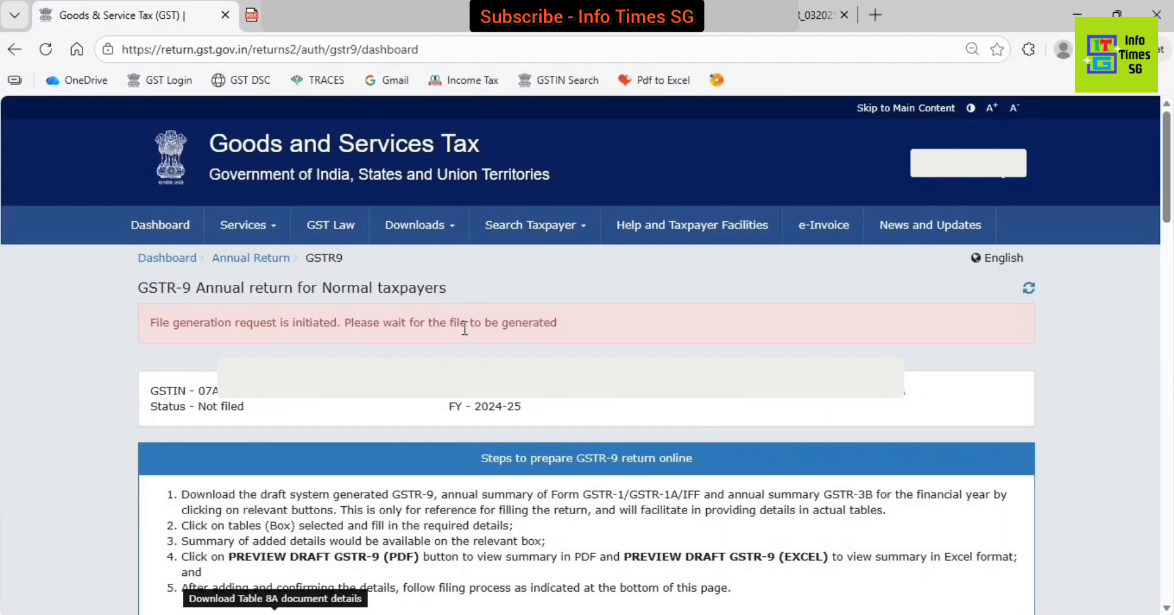
click(1033, 290)
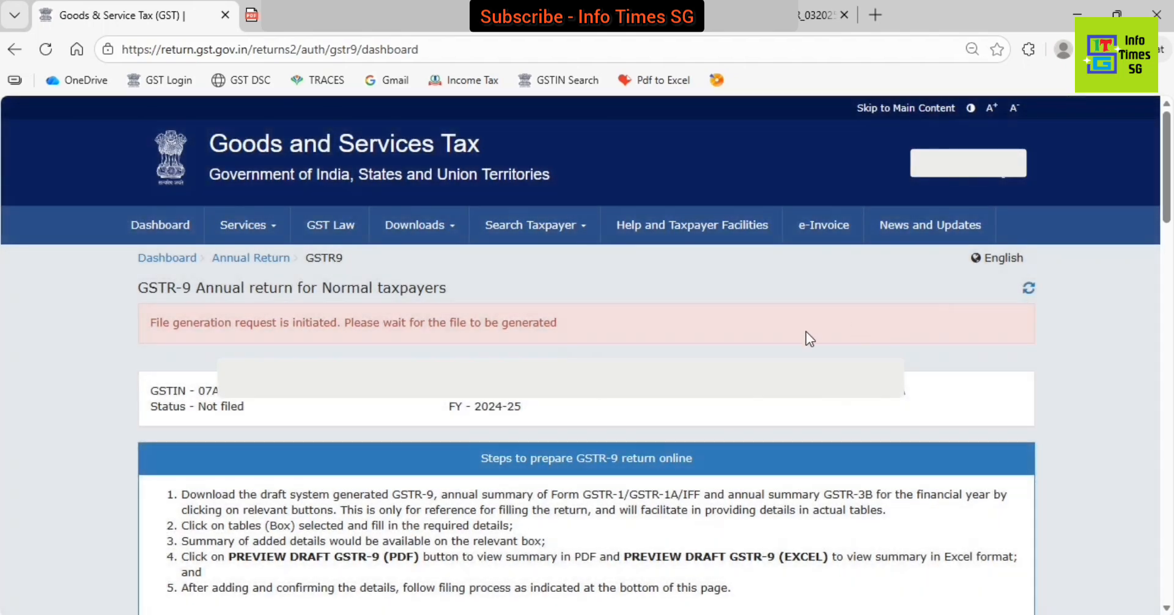
scroll(806, 331, down, 3)
scroll(282, 428, down, 1)
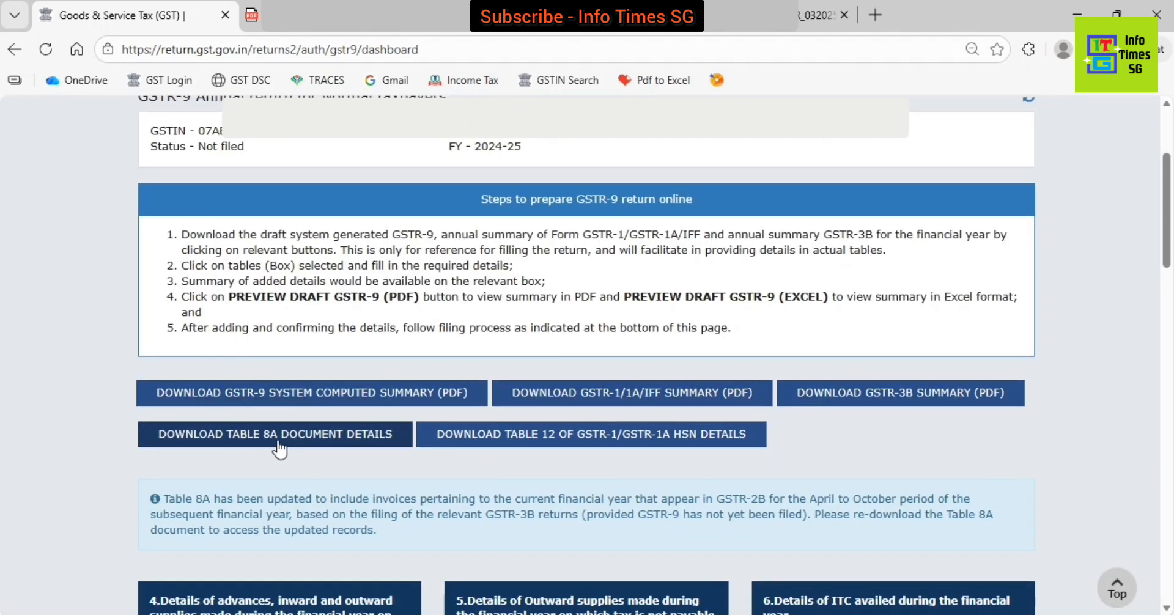
click(302, 447)
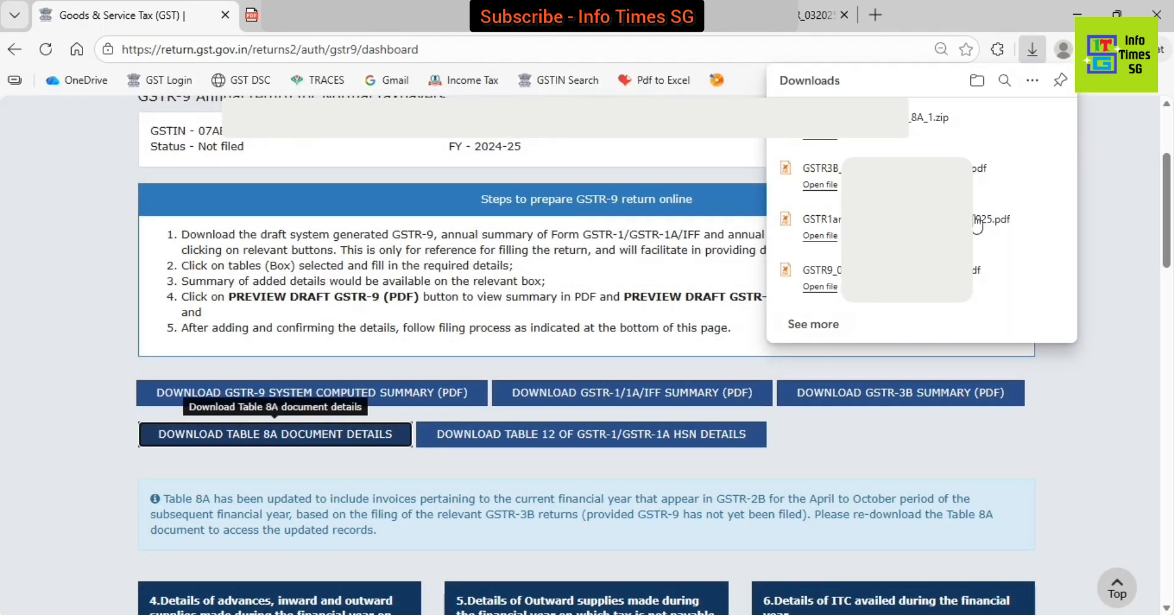
- Open the Excel workbook inside the downloaded Table 8A archive and examine its ECO, B2B-CDNRA and B2B-CDNR sheets
click(878, 143)
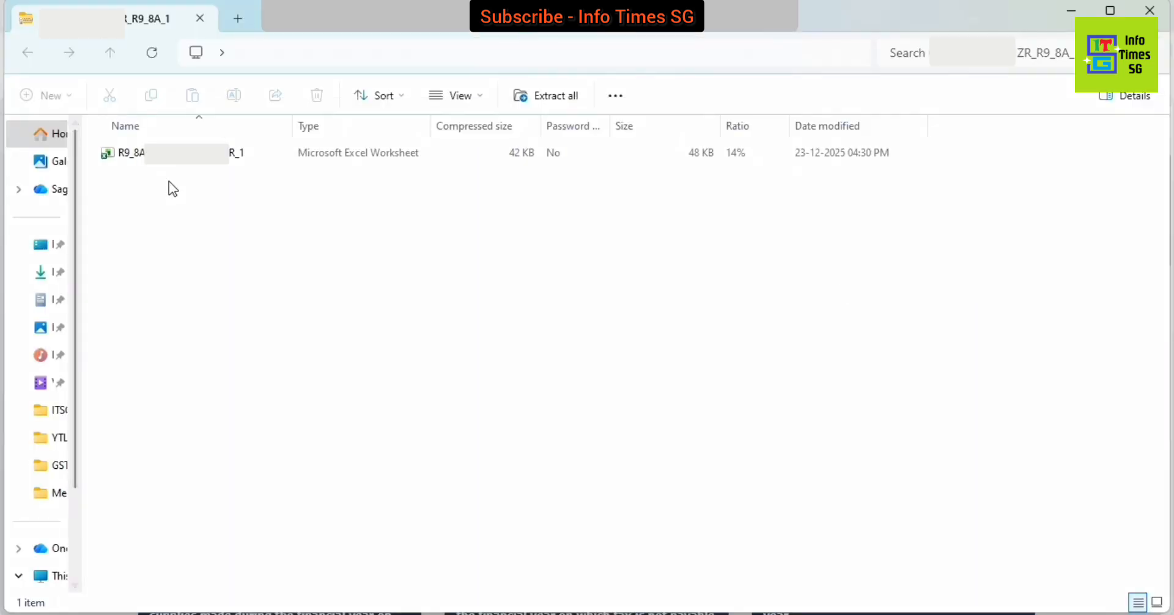
click(164, 161)
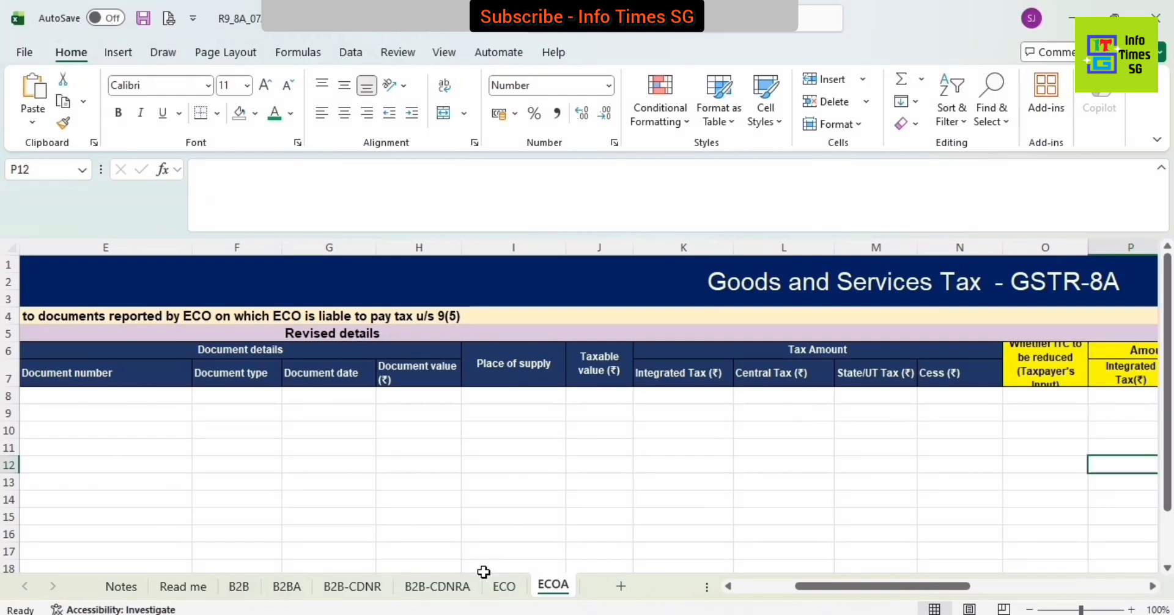
click(504, 587)
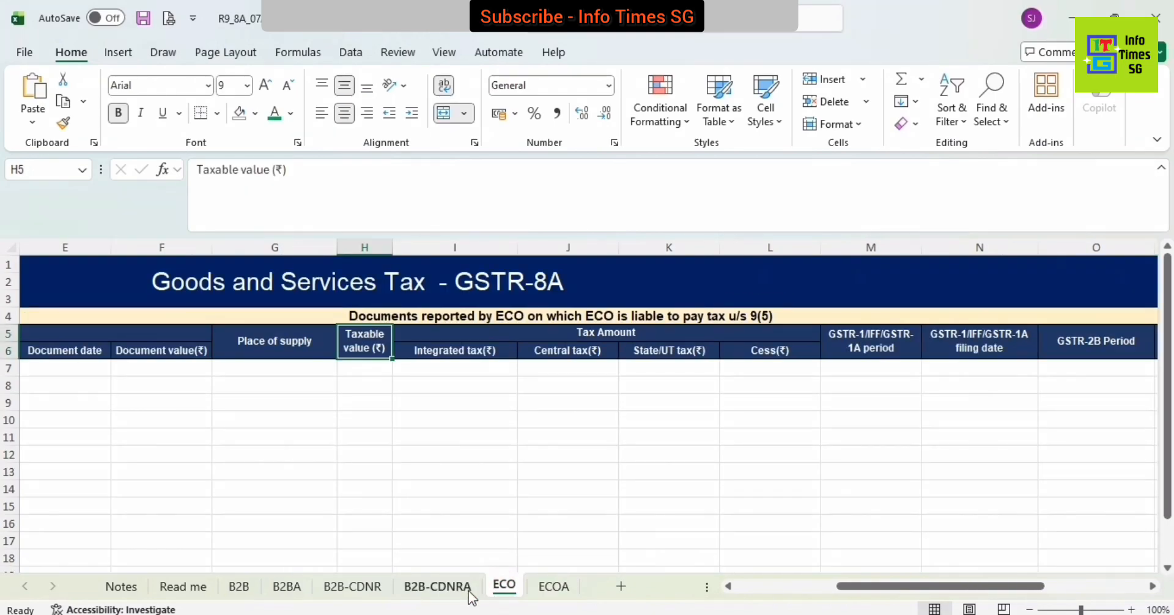
click(463, 590)
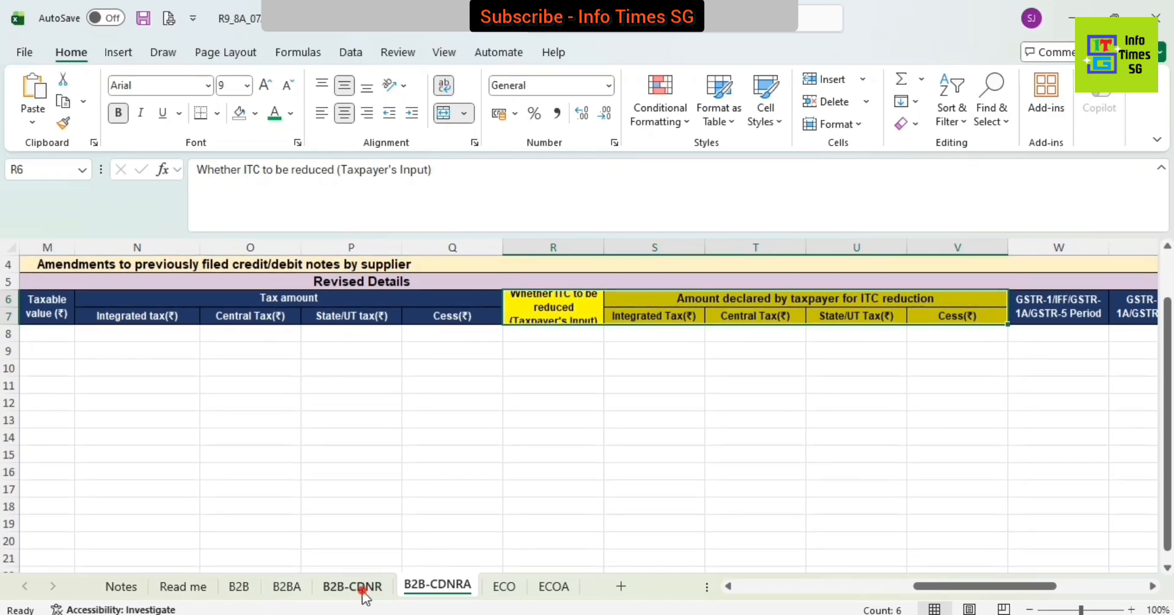
click(360, 591)
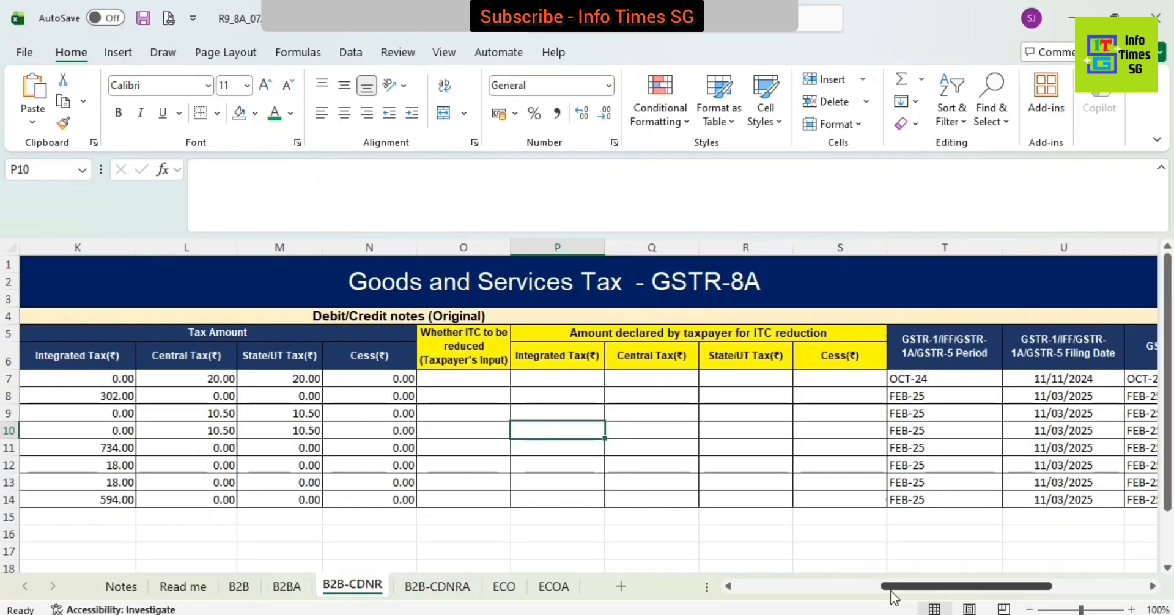
- Look over the tax columns of the B2B-CDNR sheet and skim the B2B sheet's ITC availability rows through the last entry
drag(893, 588, 787, 588)
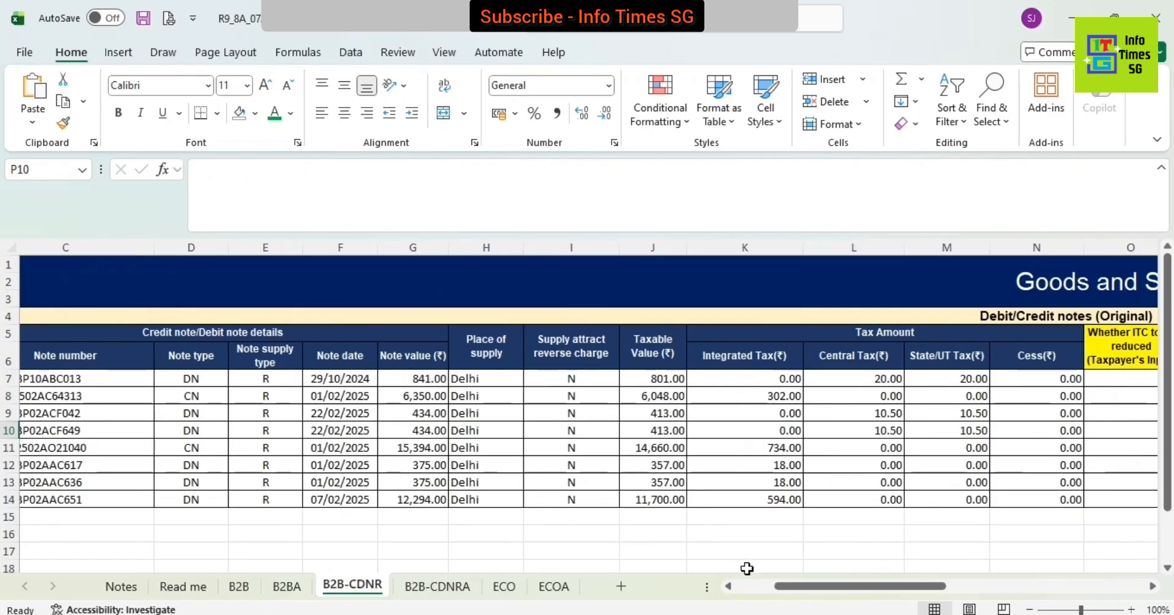
click(286, 586)
click(239, 585)
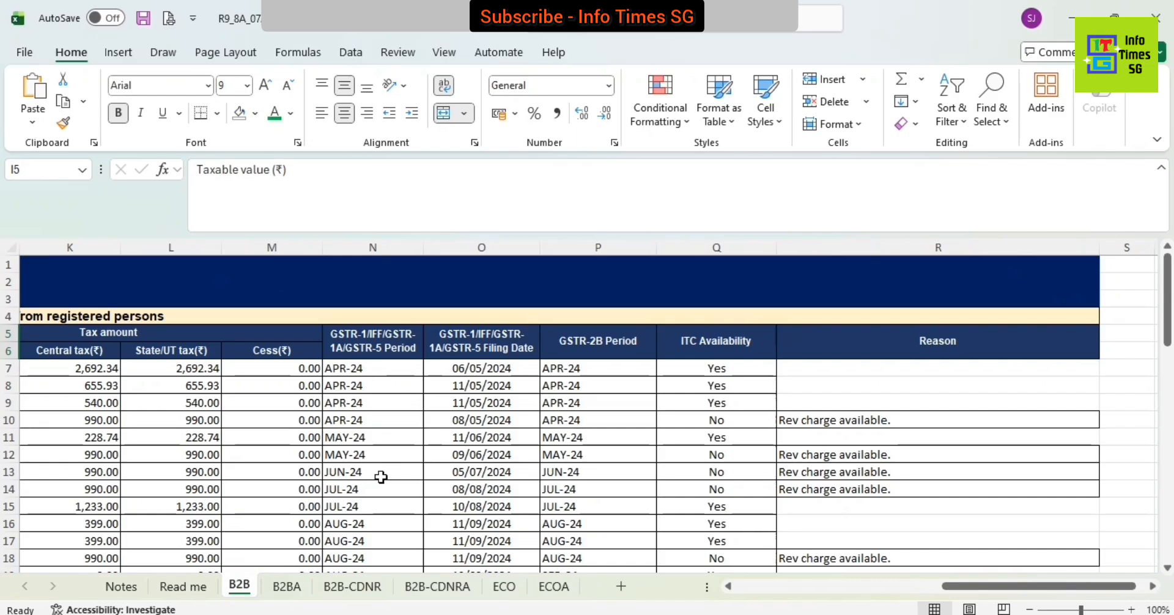
scroll(381, 477, down, 12)
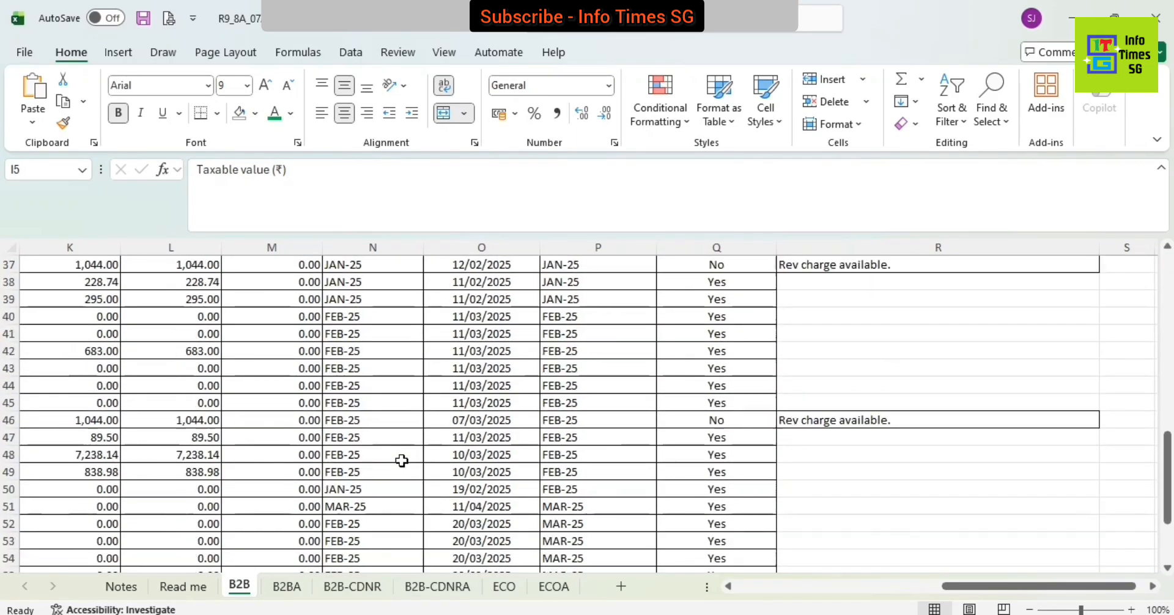
scroll(402, 460, down, 3)
scroll(402, 460, up, 15)
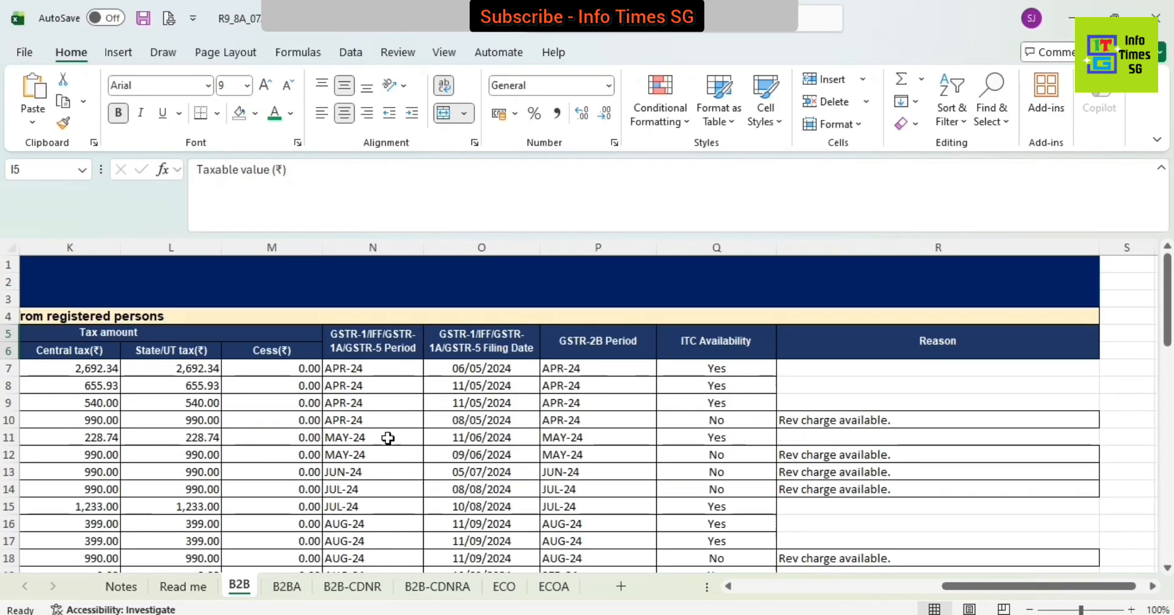
- Examine the GSTR-1/IFF/GSTR-1A/GSTR-5 Period column on the B2B sheet month by month, from April 2024 through March 2025
click(361, 371)
click(380, 403)
click(376, 454)
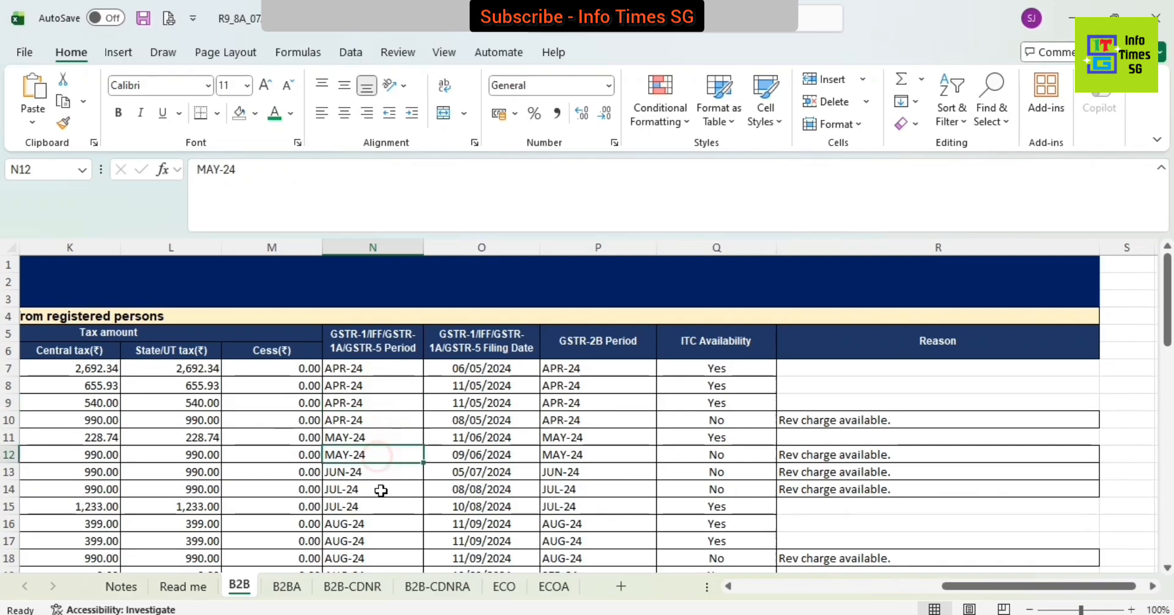
click(379, 507)
scroll(377, 494, down, 4)
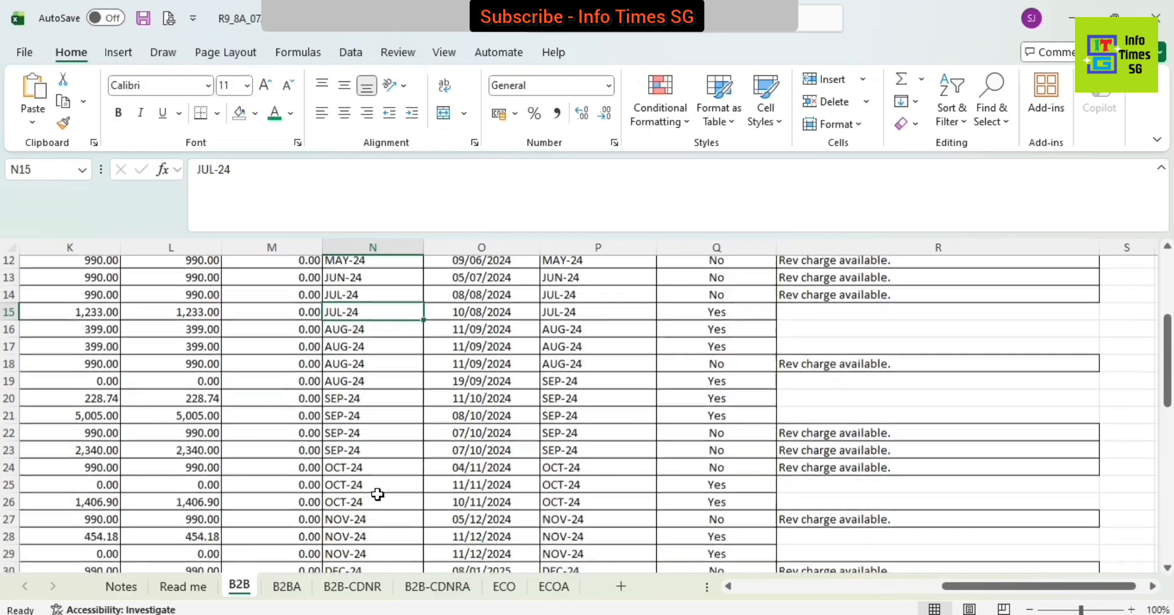
scroll(378, 495, down, 5)
click(378, 492)
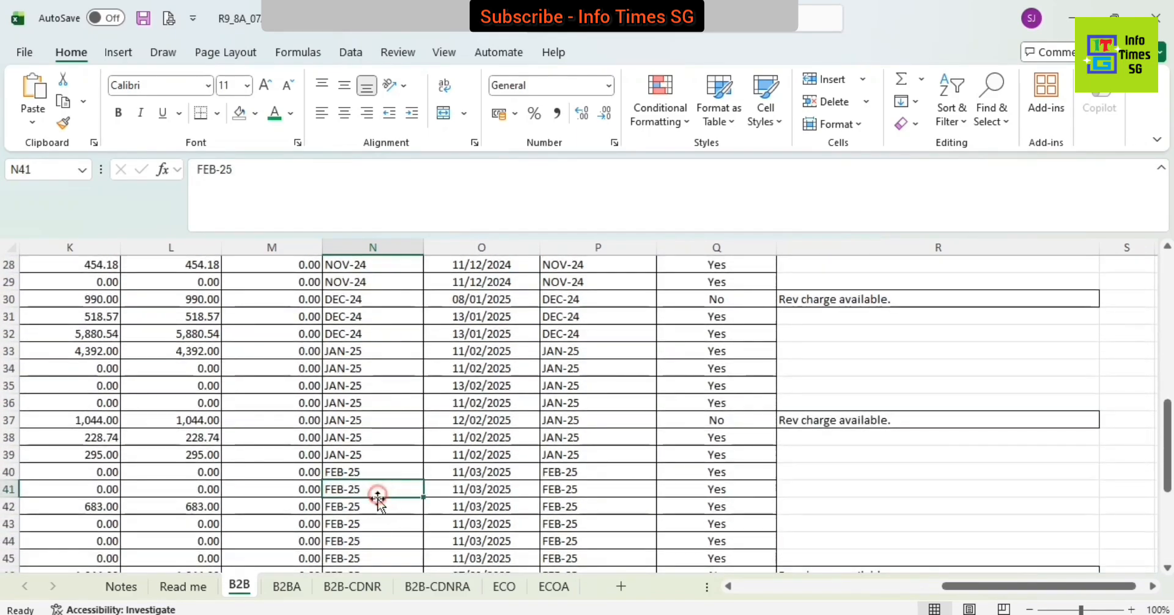
scroll(378, 498, down, 6)
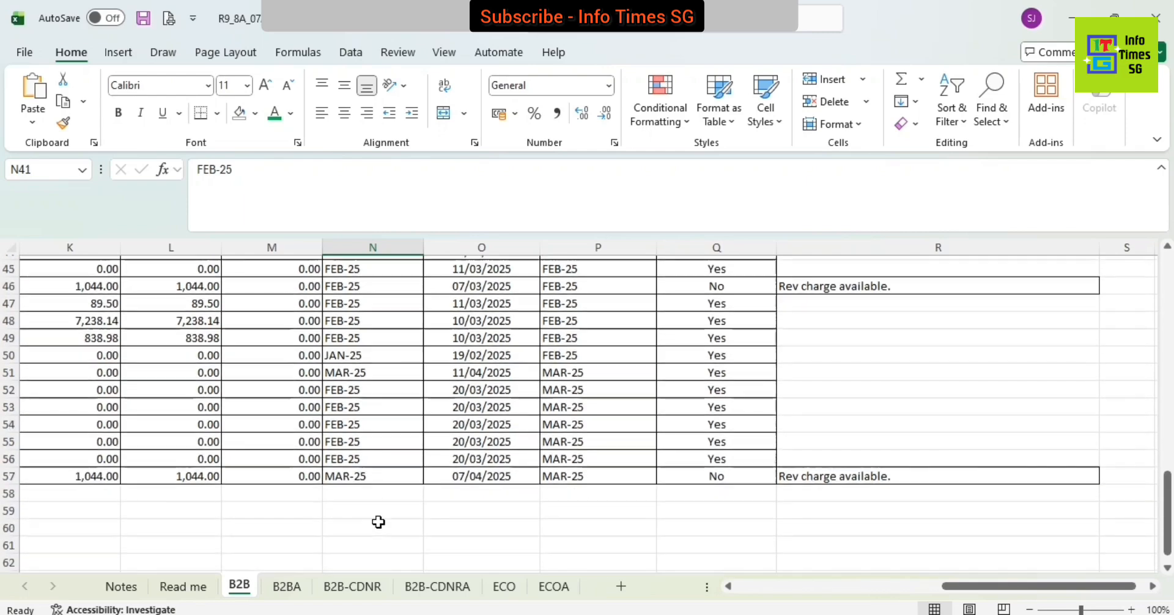
click(379, 470)
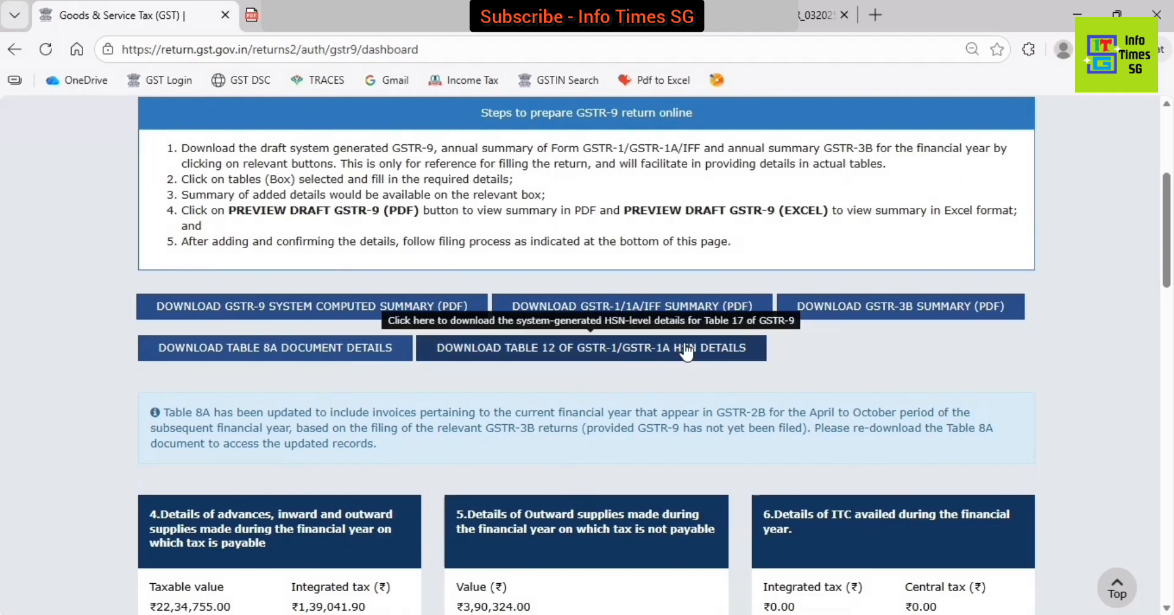
- Open Table 4 on advances, inward and outward supplies, review its rows from A to N, and return to the GSTR-9 dashboard
scroll(770, 369, down, 2)
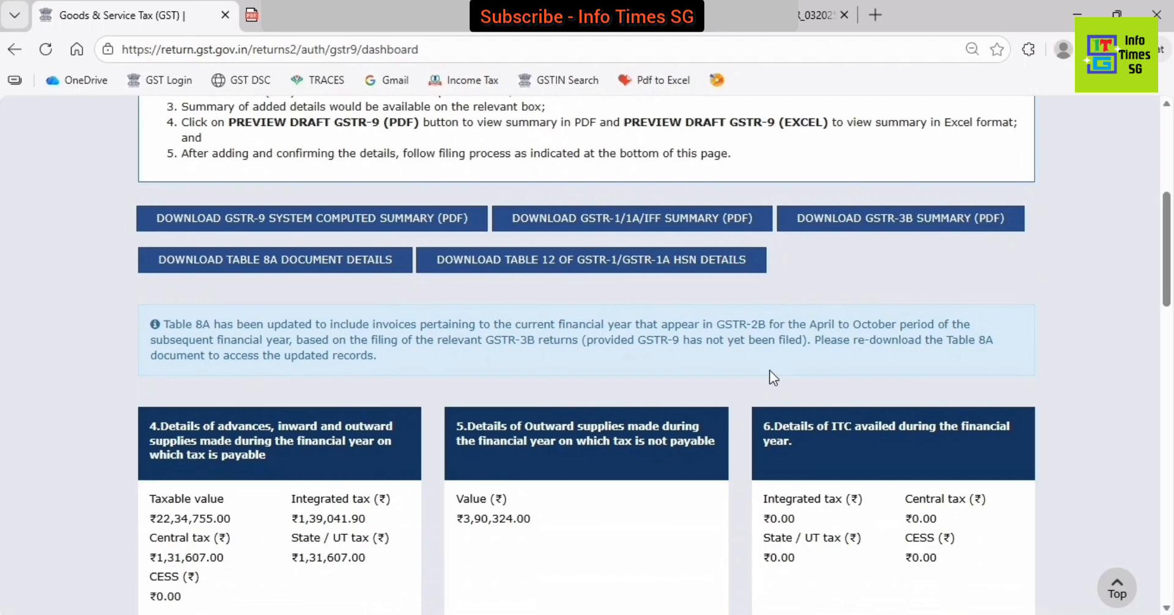
scroll(770, 370, down, 3)
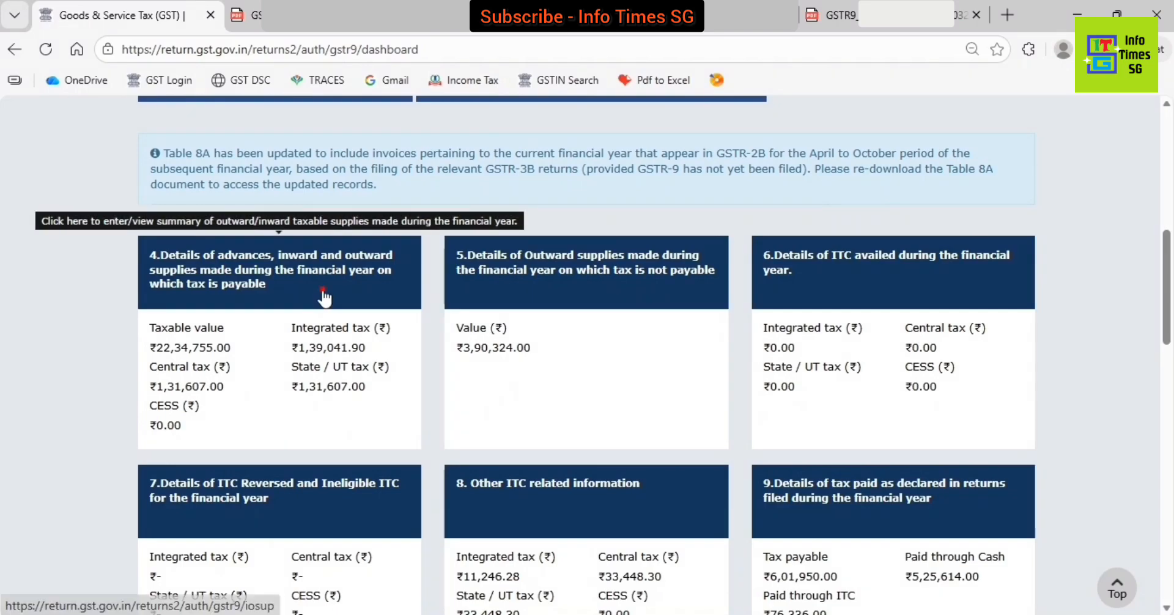
click(324, 299)
scroll(561, 469, down, 3)
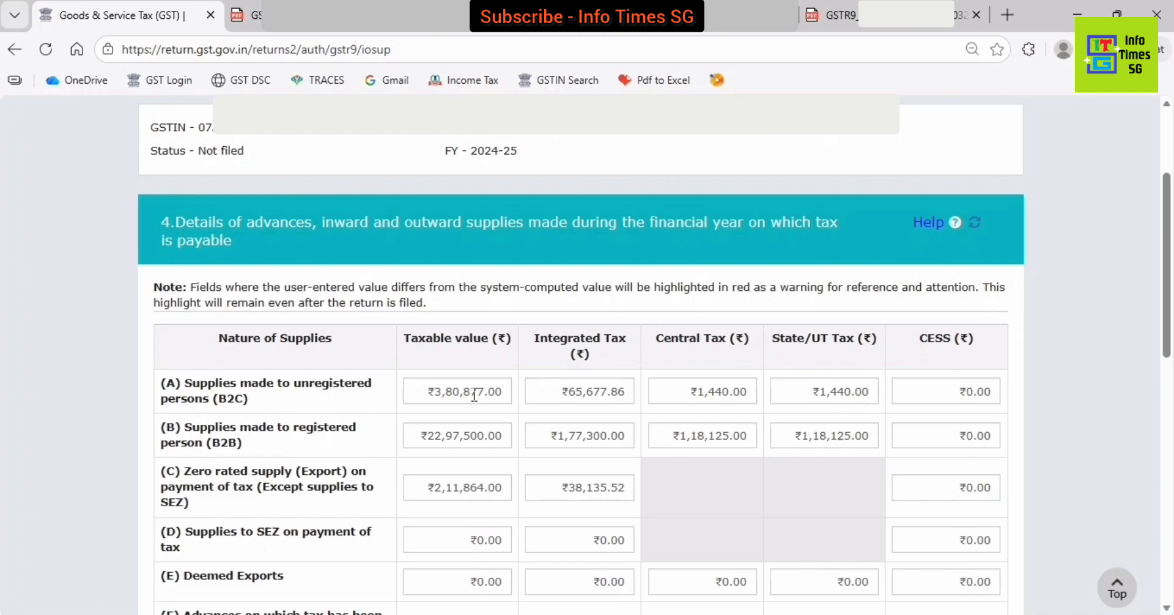
click(474, 396)
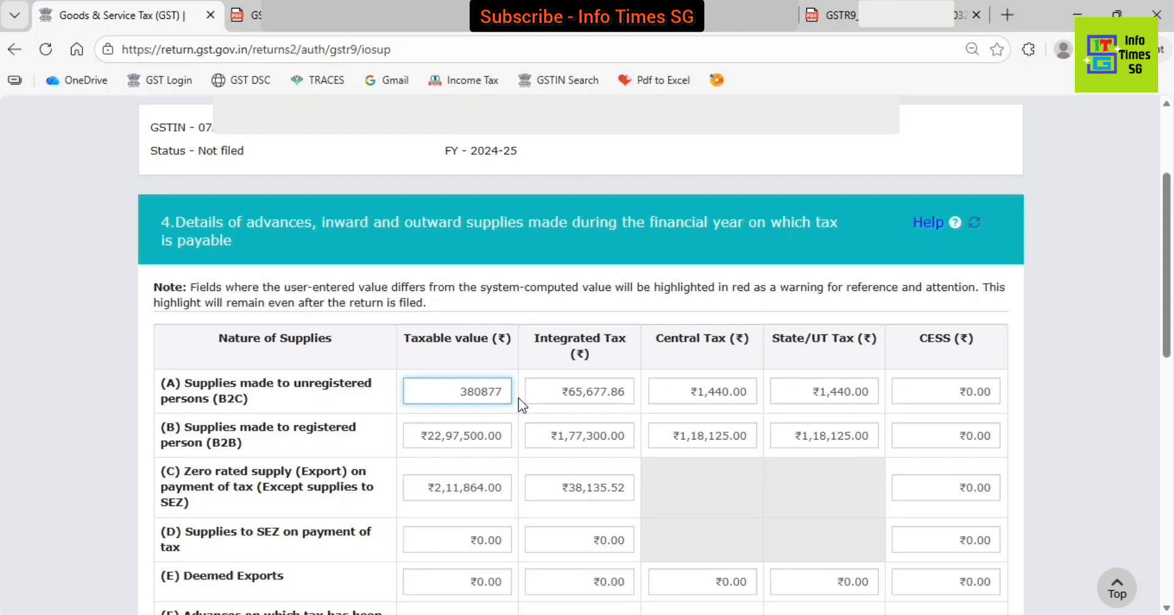
click(1052, 270)
scroll(679, 477, down, 10)
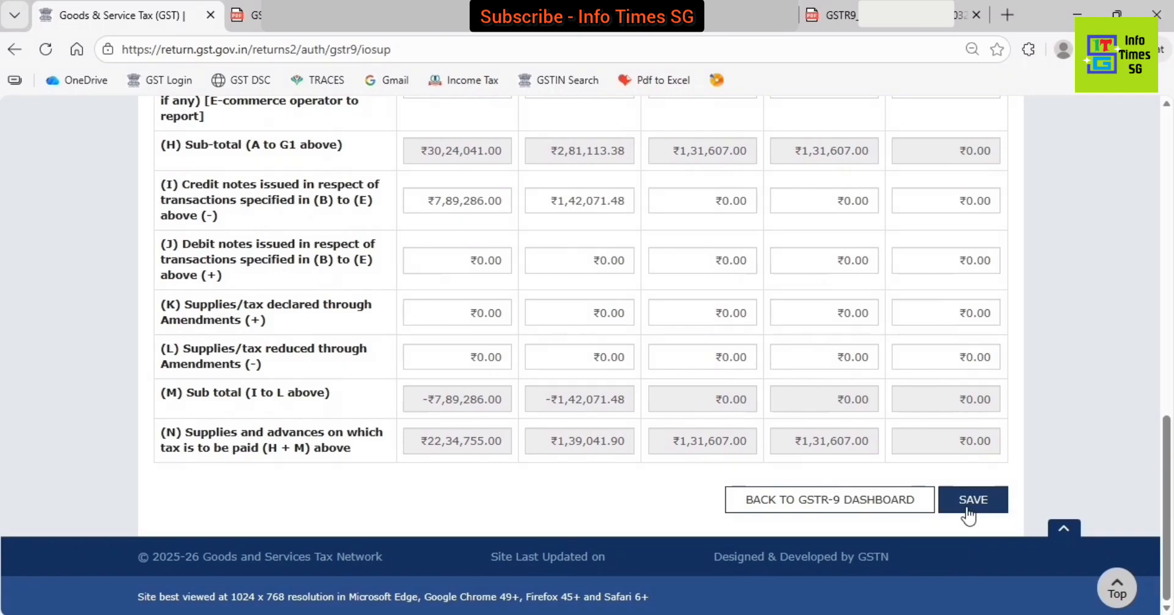
click(797, 513)
- Compute the liabilities for the GSTR-9 return and refresh the return's status
scroll(1065, 408, down, 7)
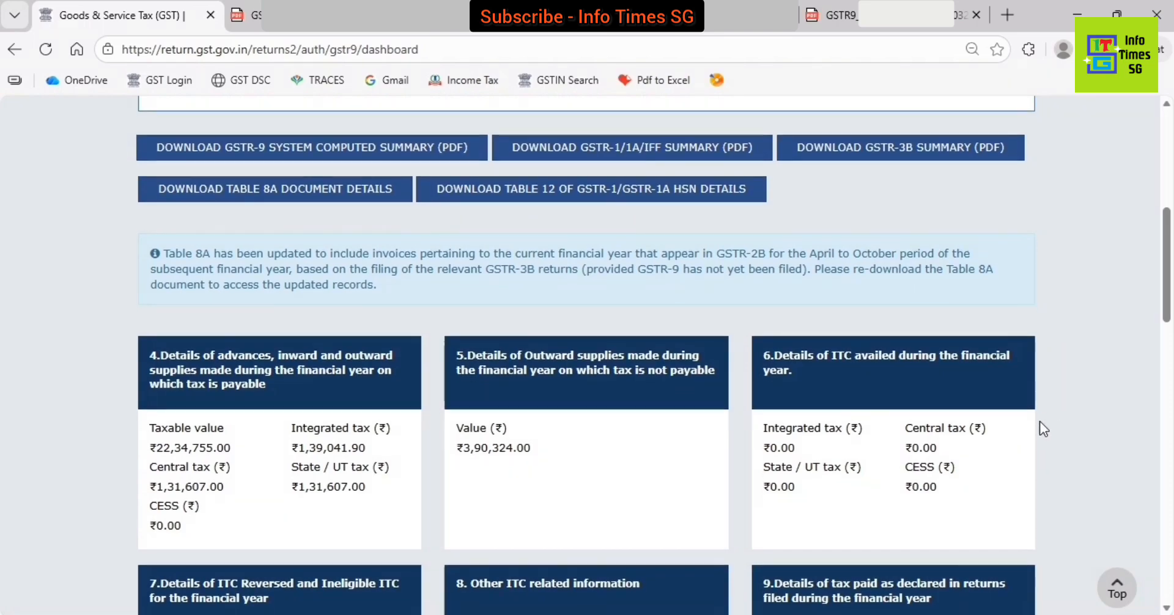
scroll(1039, 422, down, 5)
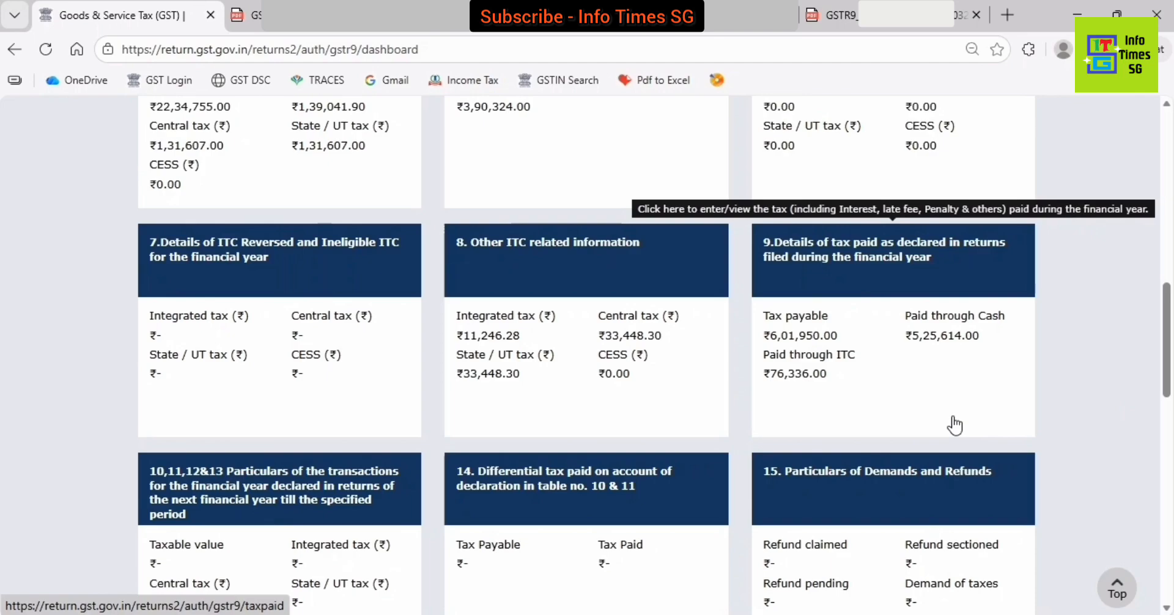
scroll(955, 425, down, 12)
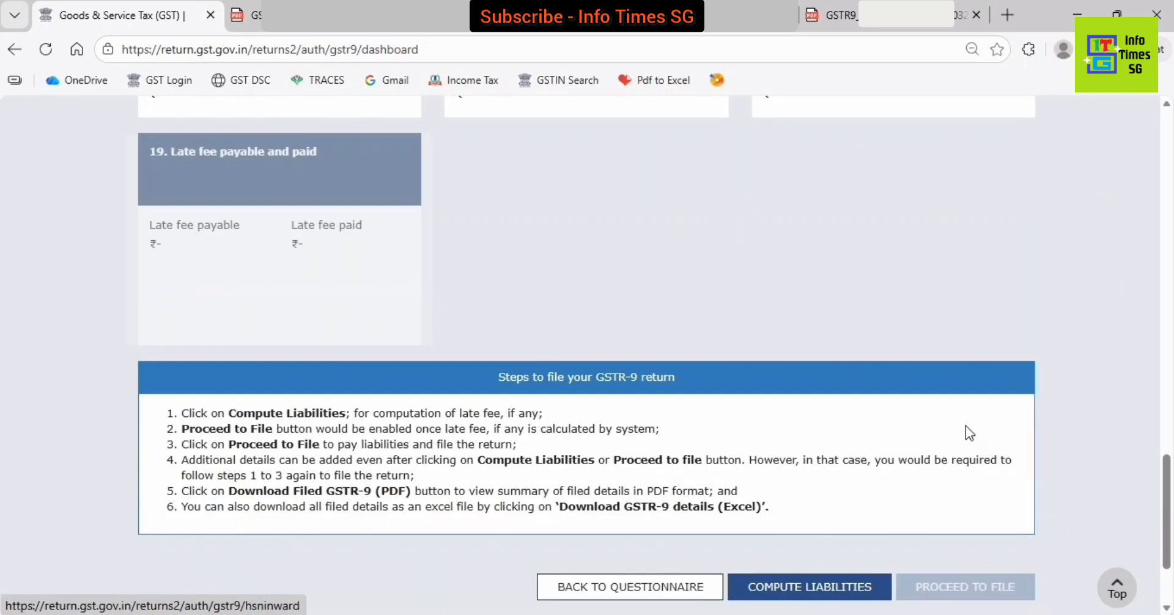
scroll(967, 425, down, 2)
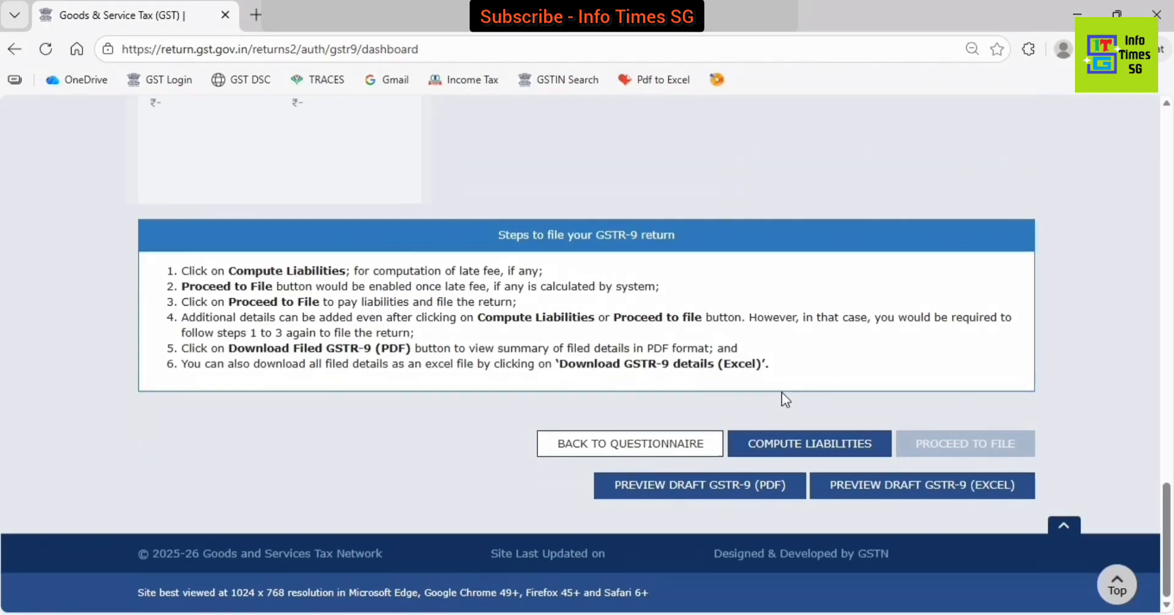
click(803, 447)
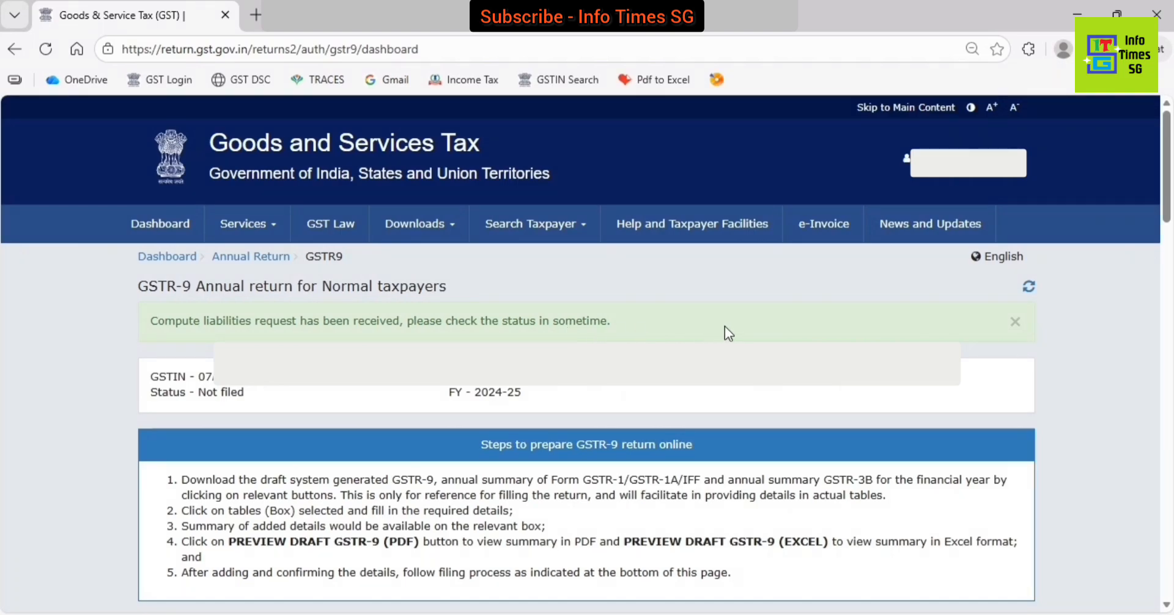
click(1029, 286)
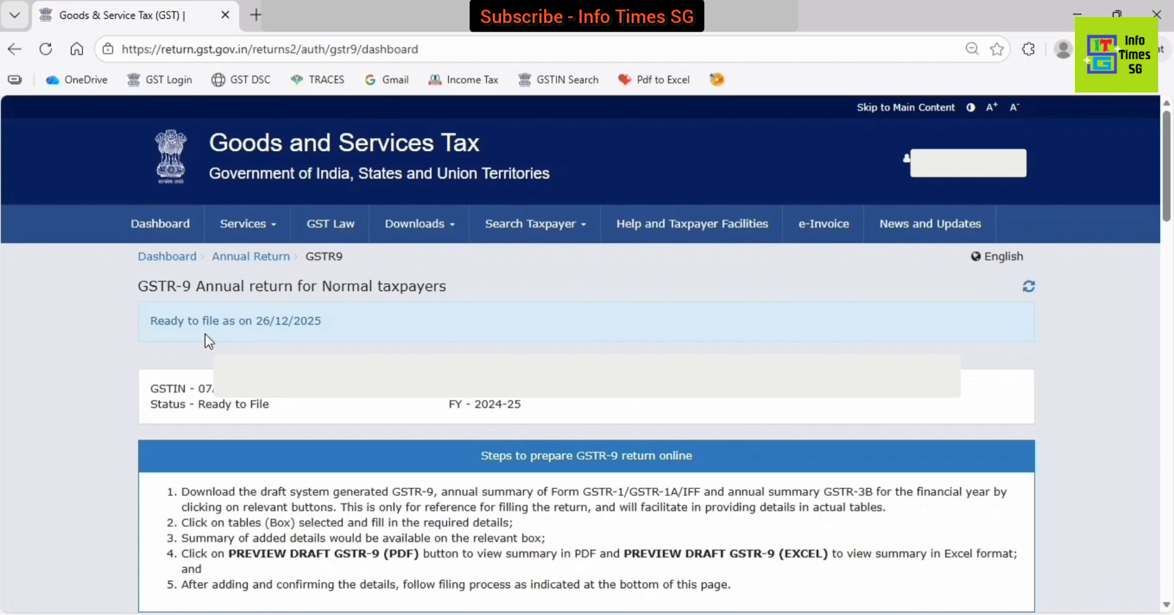
- Generate the draft GSTR-9 preview as a PDF, review its supply and ITC tables up to page 4, and return to the dashboard
scroll(703, 281, down, 10)
scroll(706, 318, down, 5)
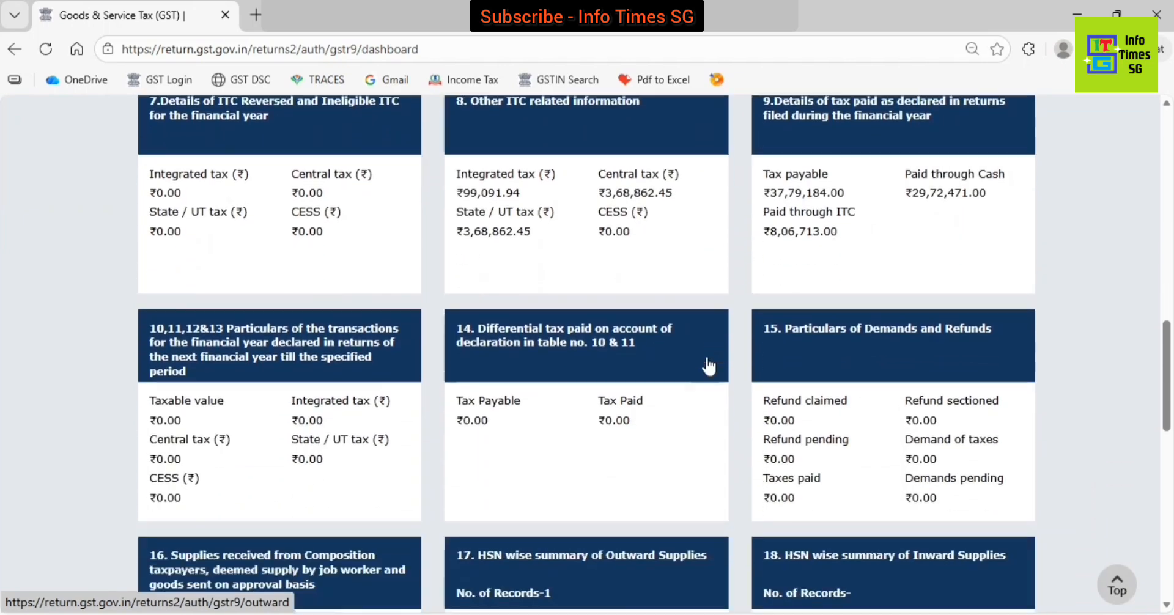
scroll(709, 366, down, 10)
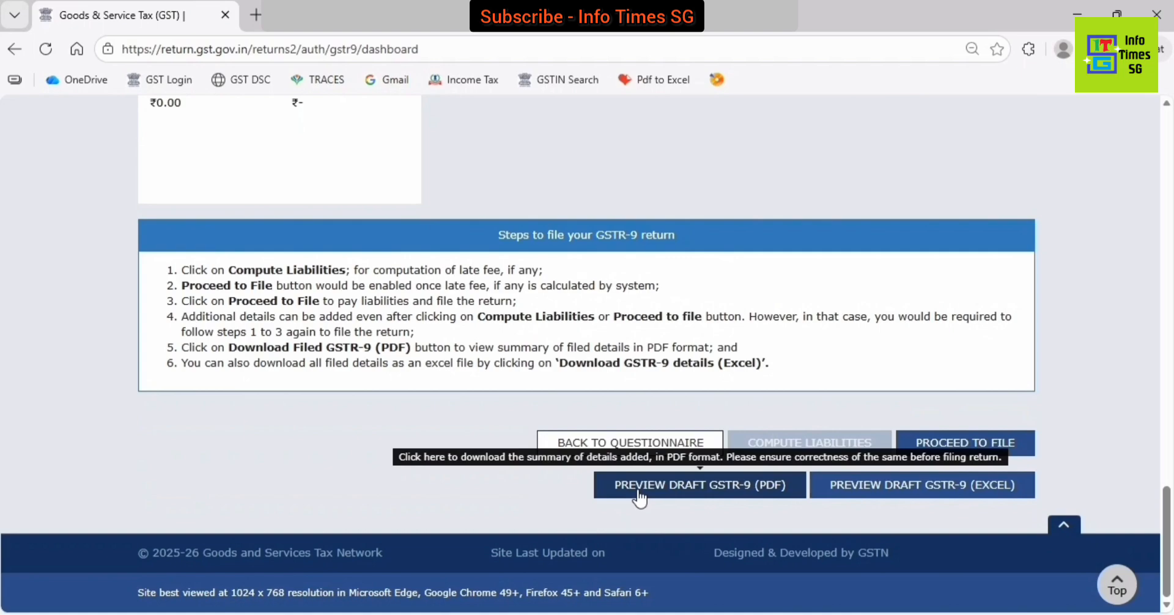
click(714, 491)
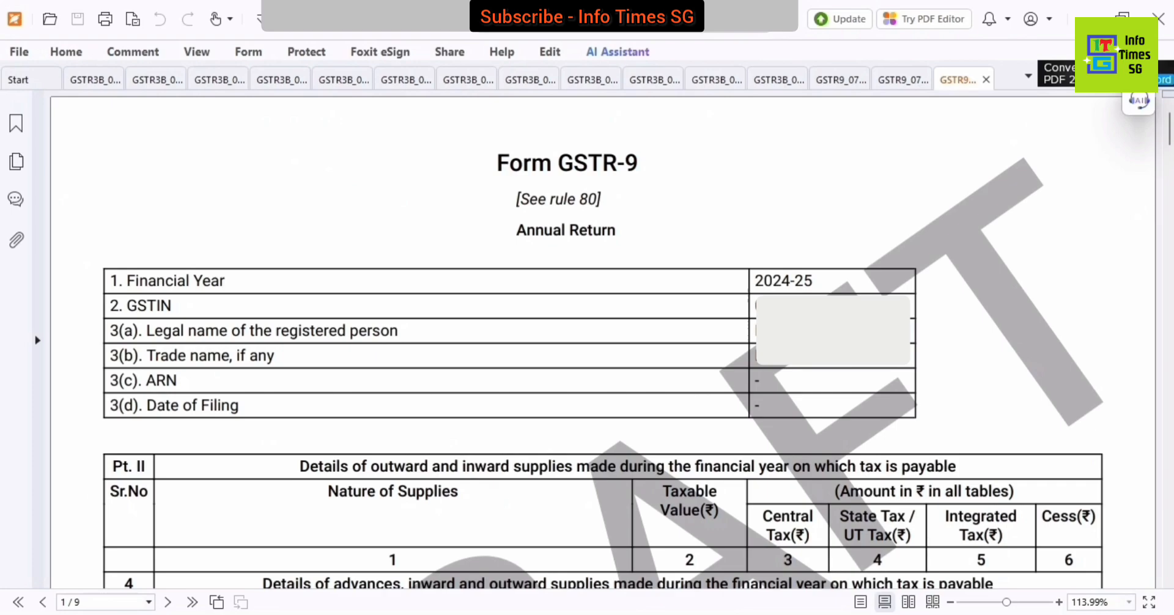
scroll(965, 232, down, 15)
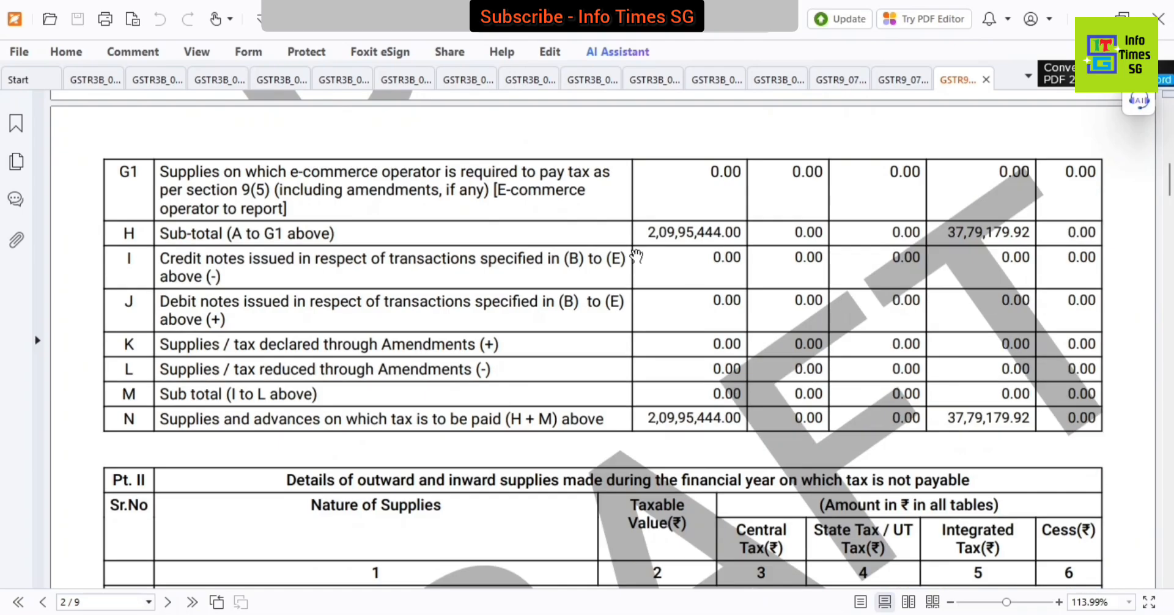
scroll(964, 233, down, 15)
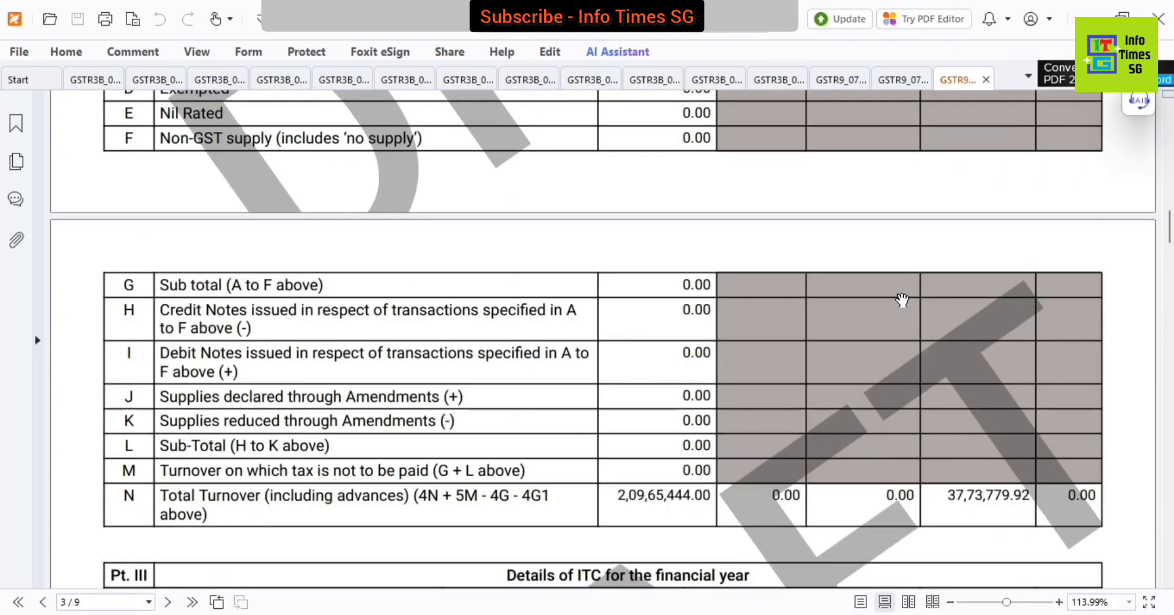
scroll(903, 300, down, 10)
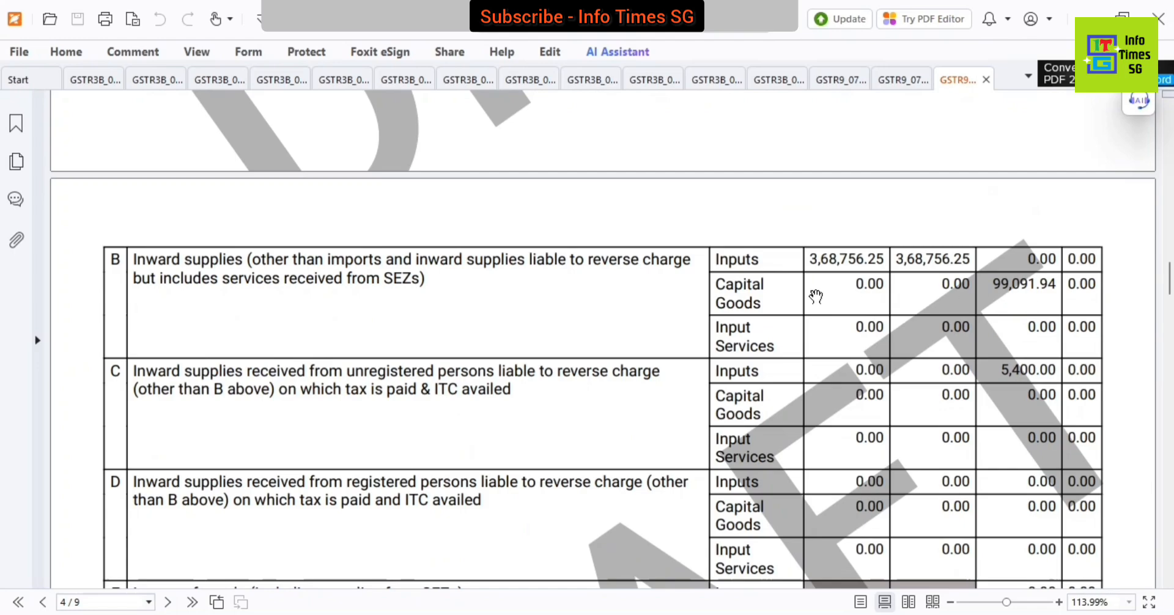
key(alt+Tab)
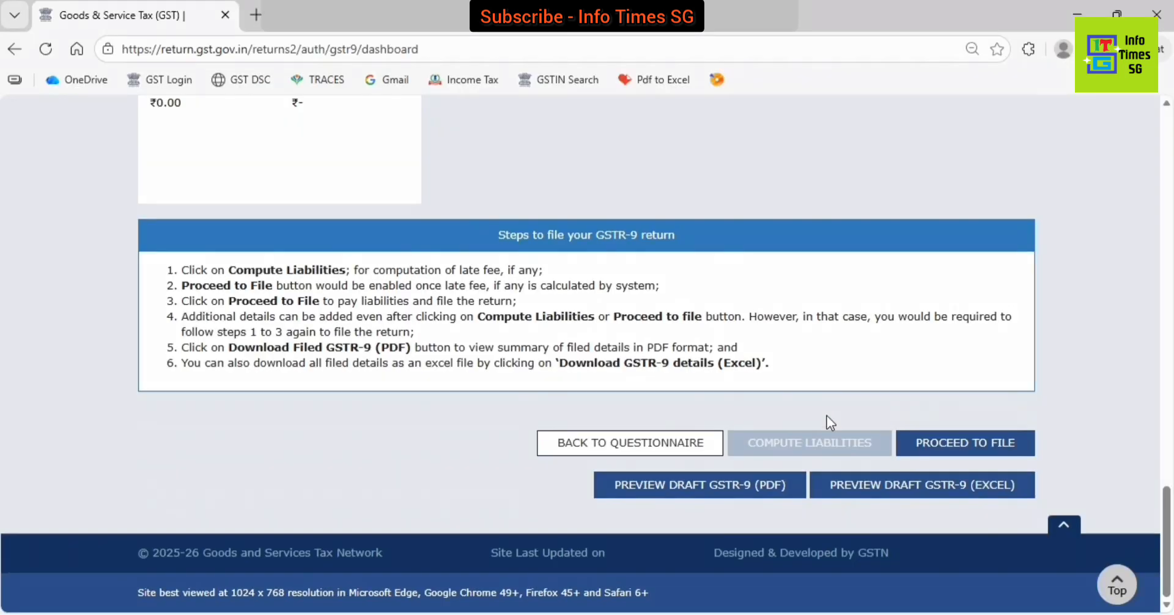